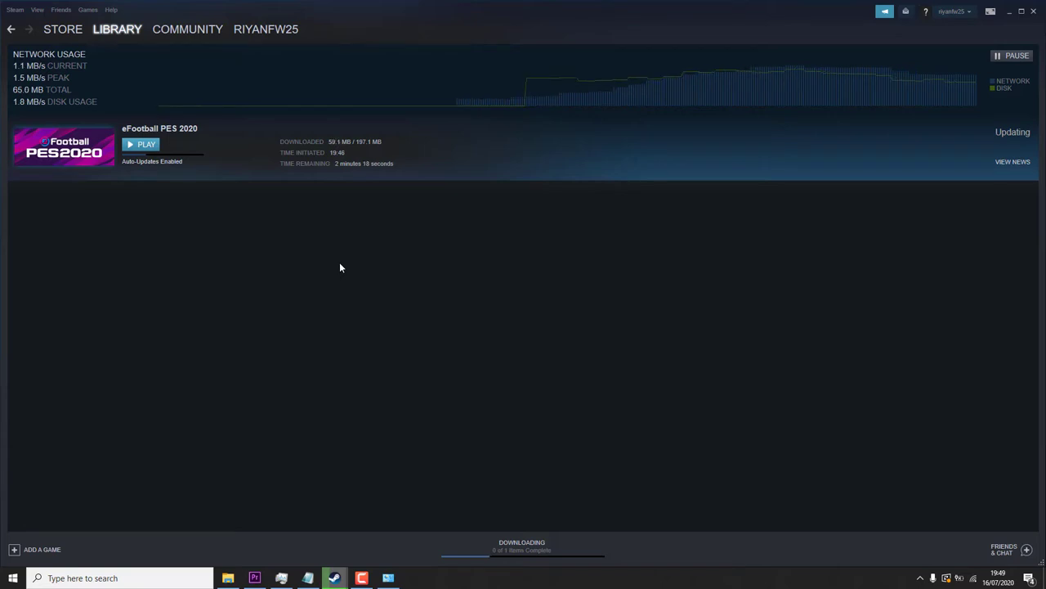
Switch to File Explorer and open the BYPASS V 1.08.01 DATAPACK 8.0 folder inside New folder on the D: drive.
click(230, 578)
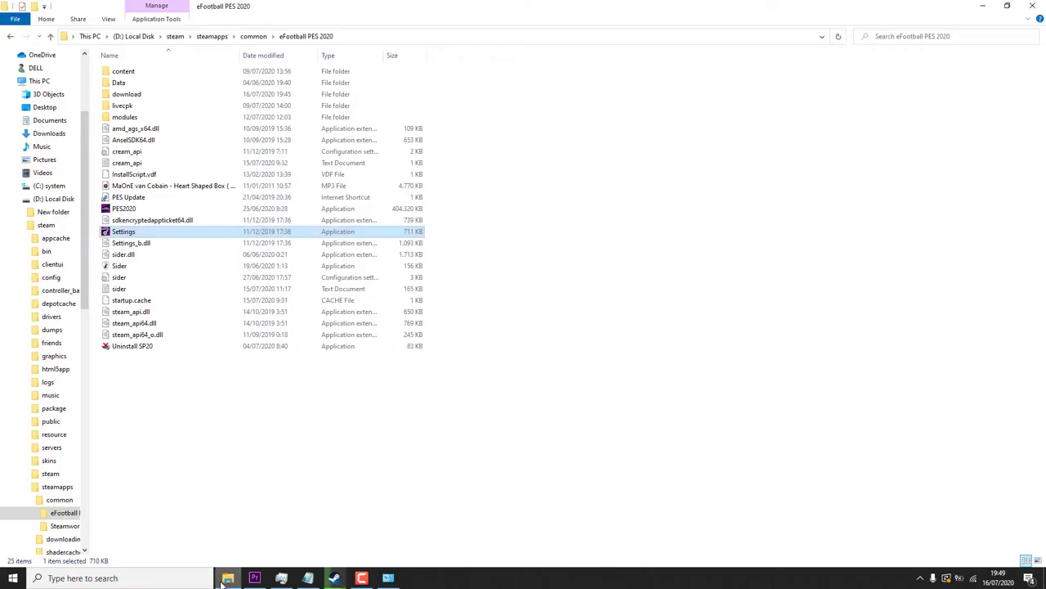
click(18, 225)
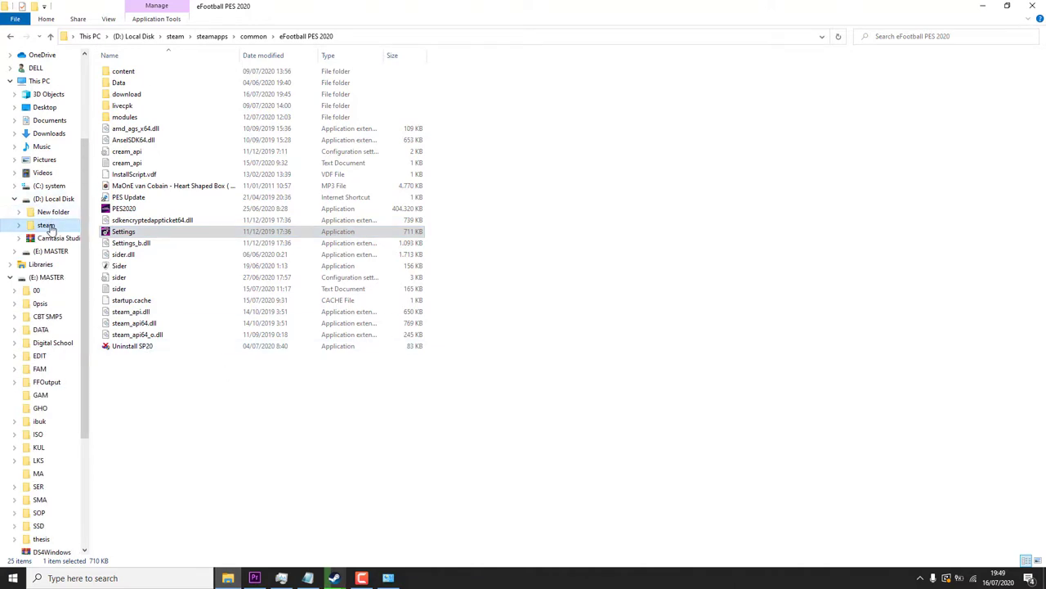
click(49, 212)
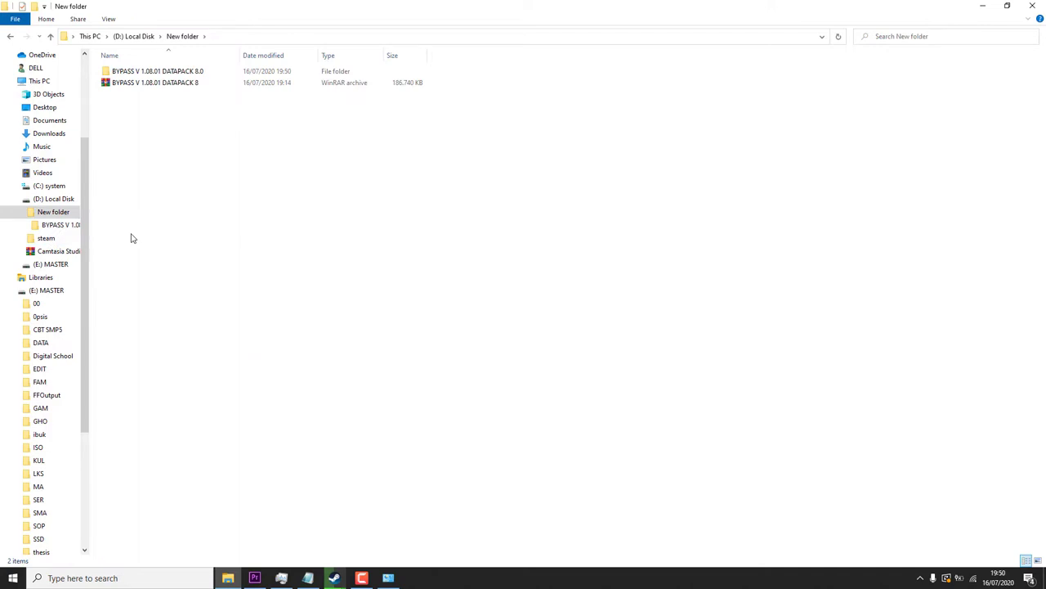
click(163, 84)
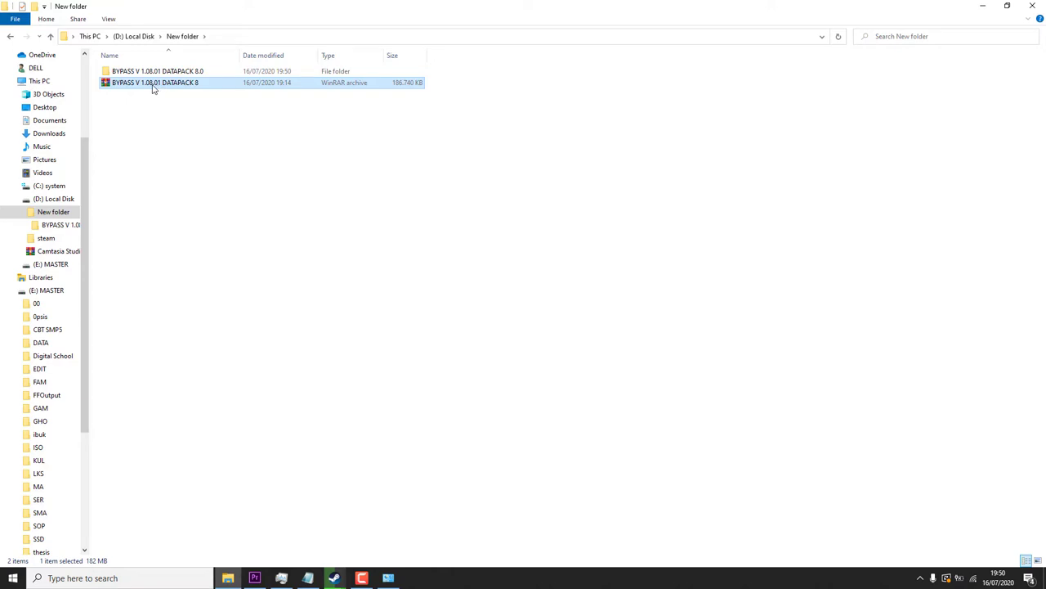
right_click(141, 88)
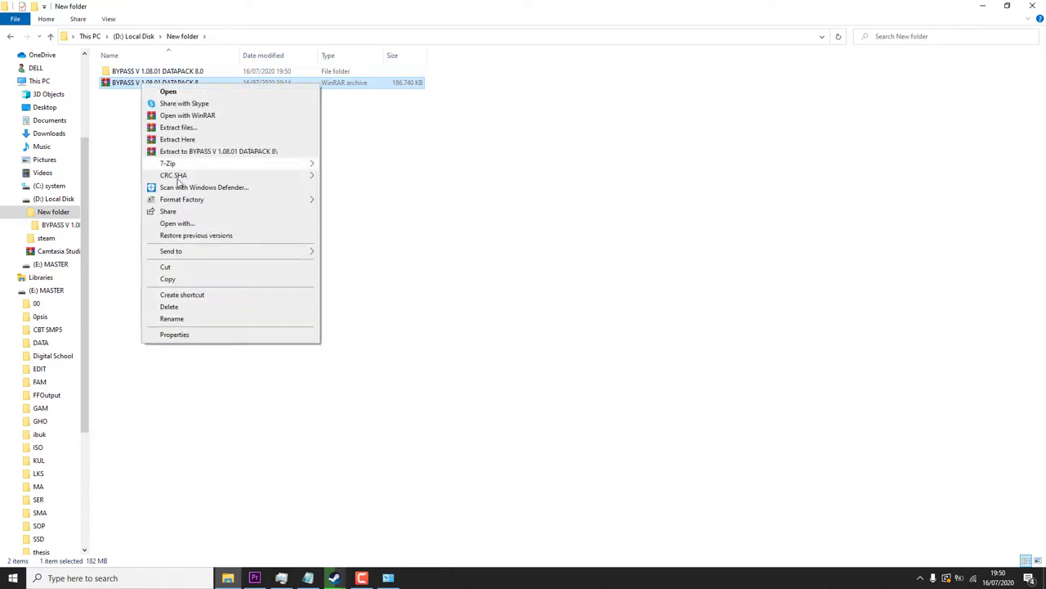
click(141, 73)
double_click(149, 76)
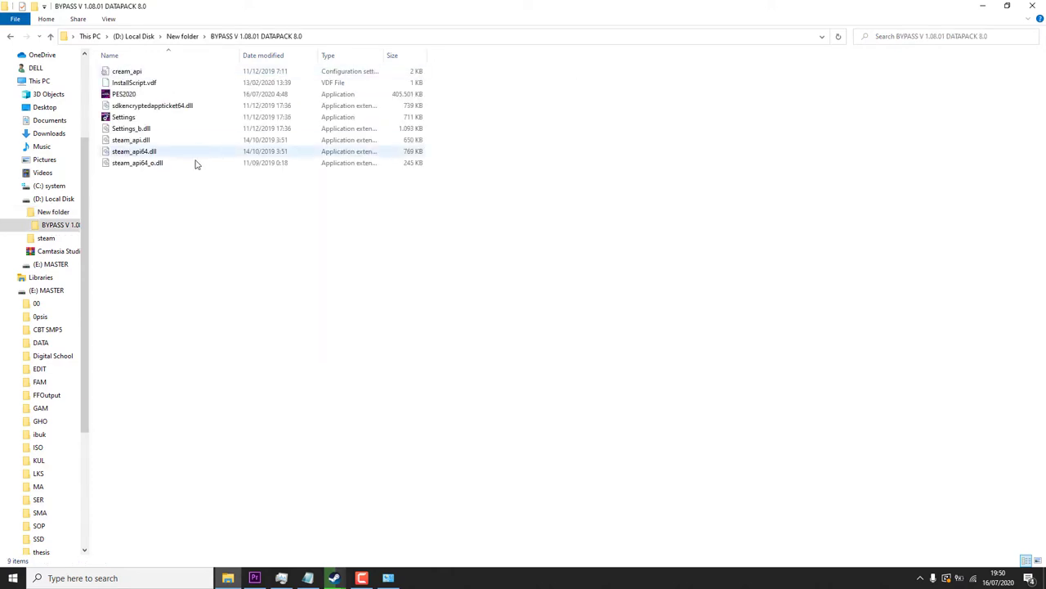
Examine the full set of files in the extracted bypass folder, leaving none of them selected.
drag(199, 210, 98, 66)
click(161, 204)
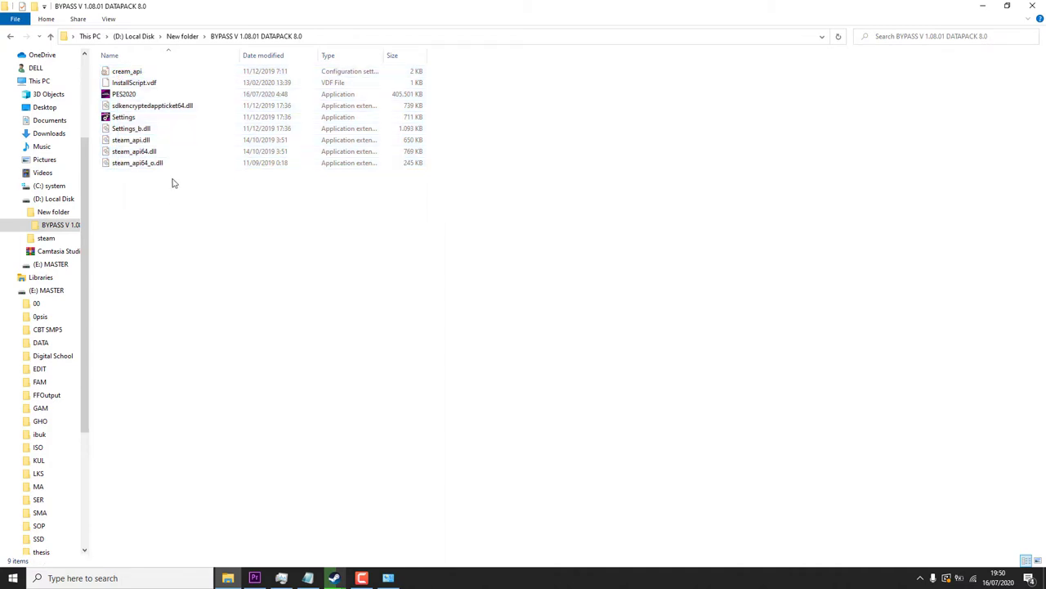
drag(186, 201, 103, 66)
click(245, 204)
drag(201, 198, 135, 76)
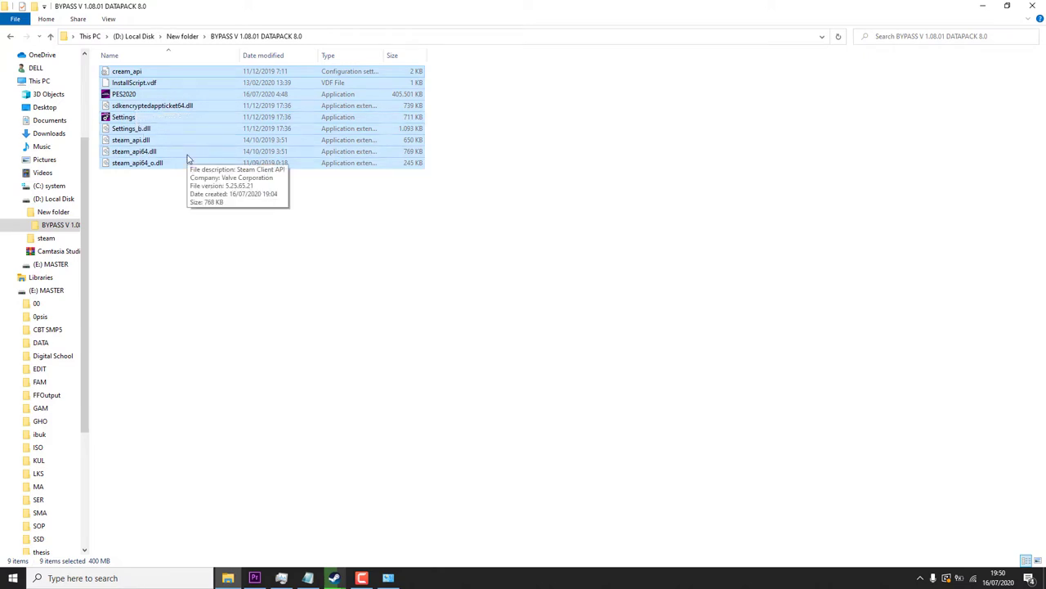
click(736, 149)
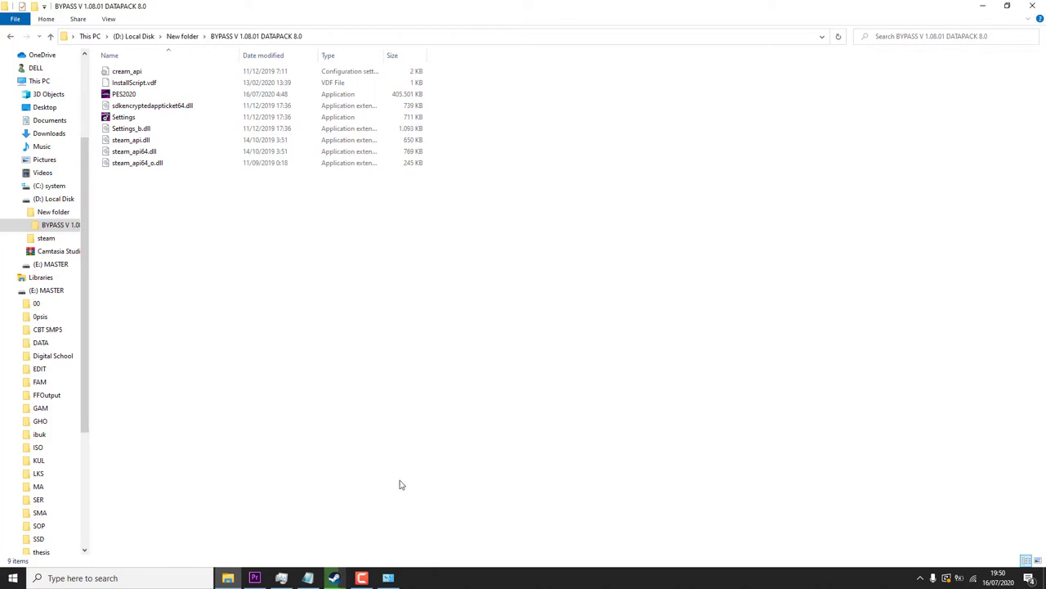
Switch to Steam to check the eFootball PES 2020 update's progress, moving the update dialog beside the game's download entry.
mouse_move(338, 582)
click(379, 540)
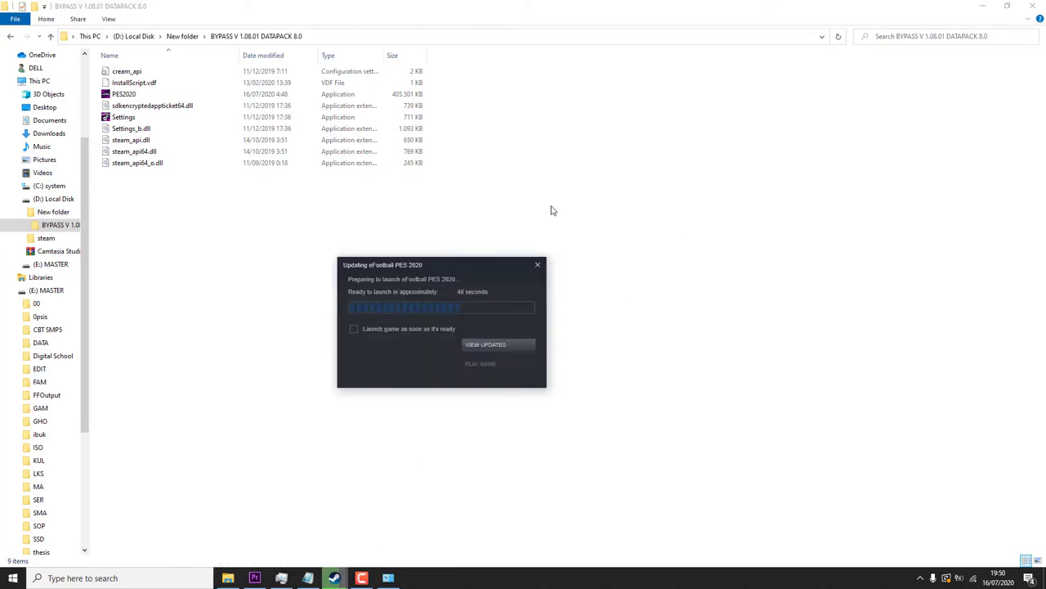
mouse_move(335, 580)
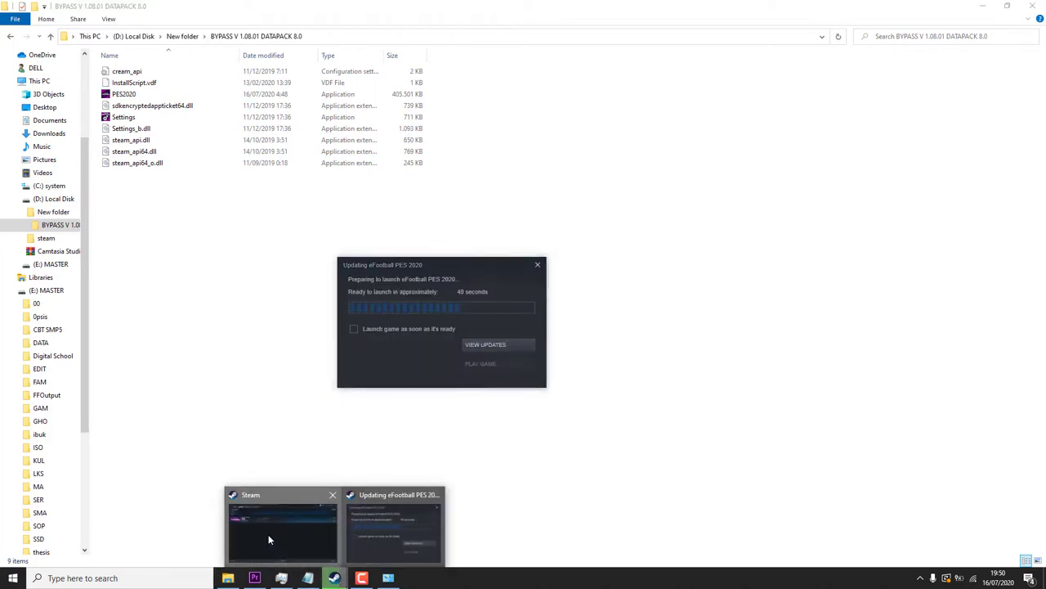
click(268, 534)
click(374, 538)
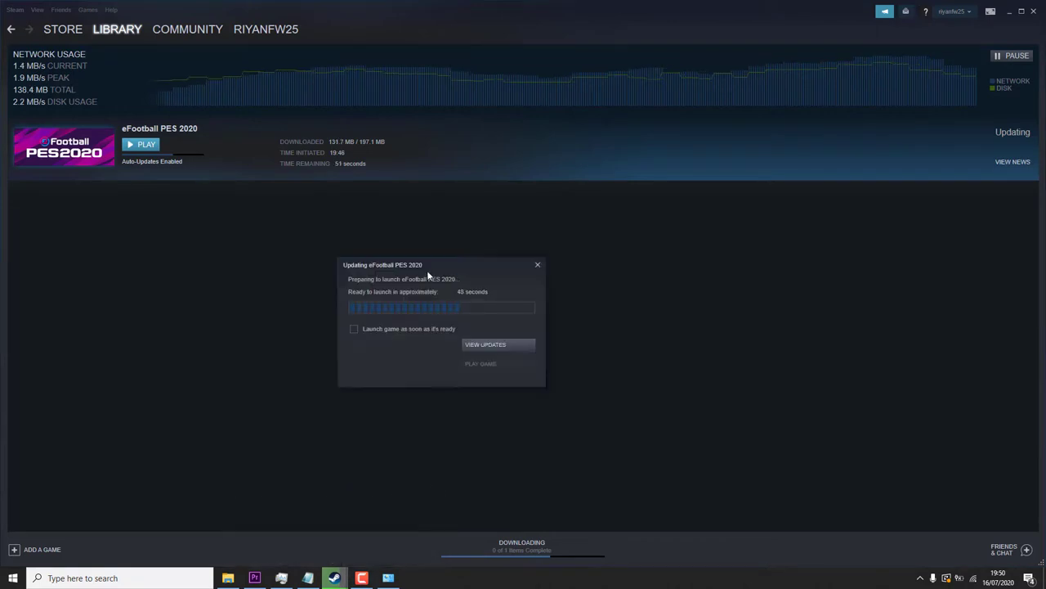
drag(390, 215, 305, 148)
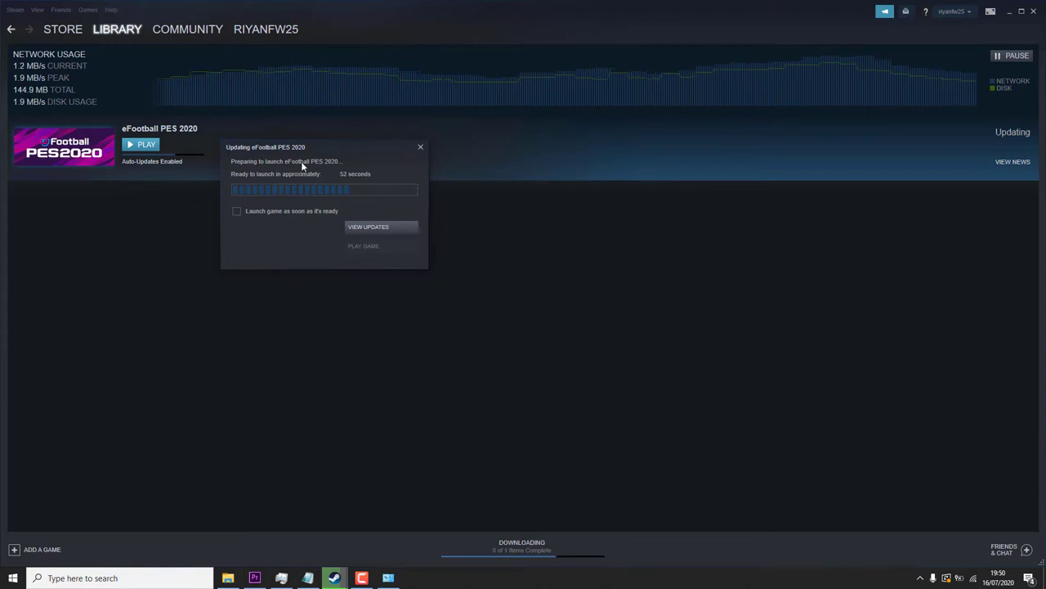
Return to File Explorer and examine the PES2020 application's file details in the bypass folder.
click(228, 577)
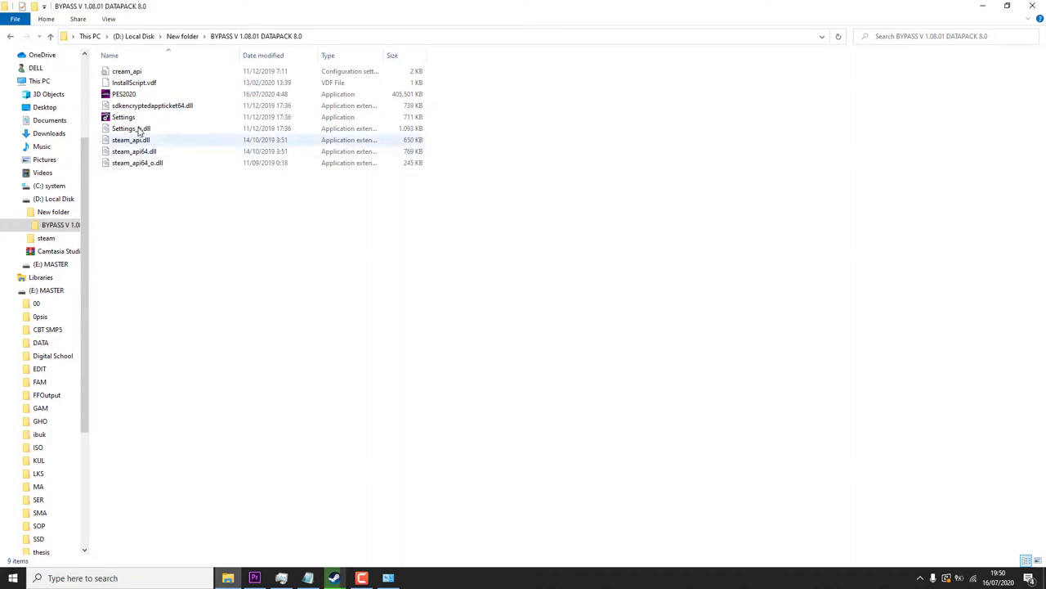
click(119, 95)
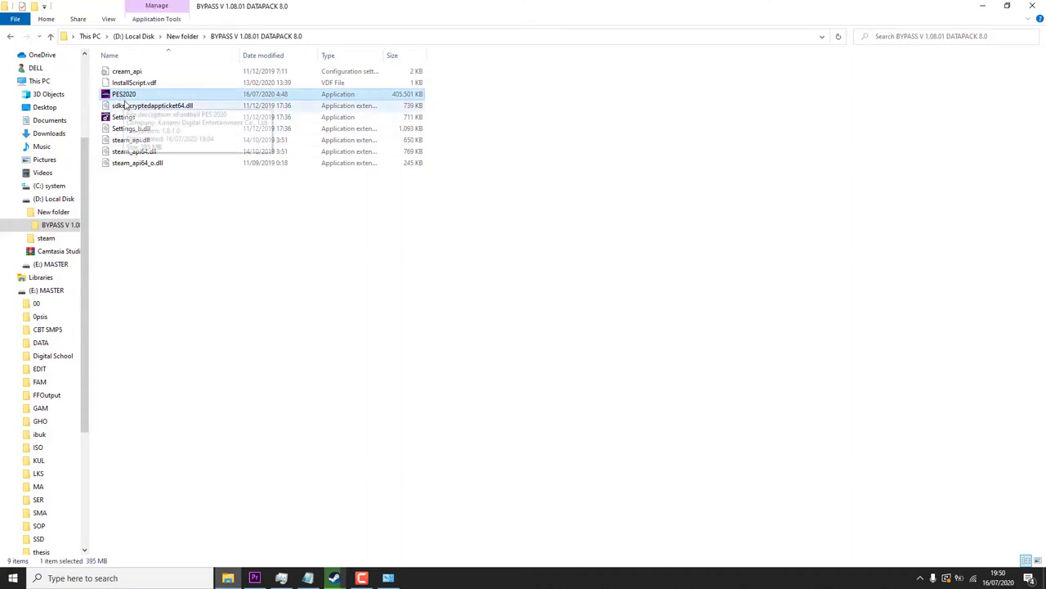
click(332, 222)
click(128, 96)
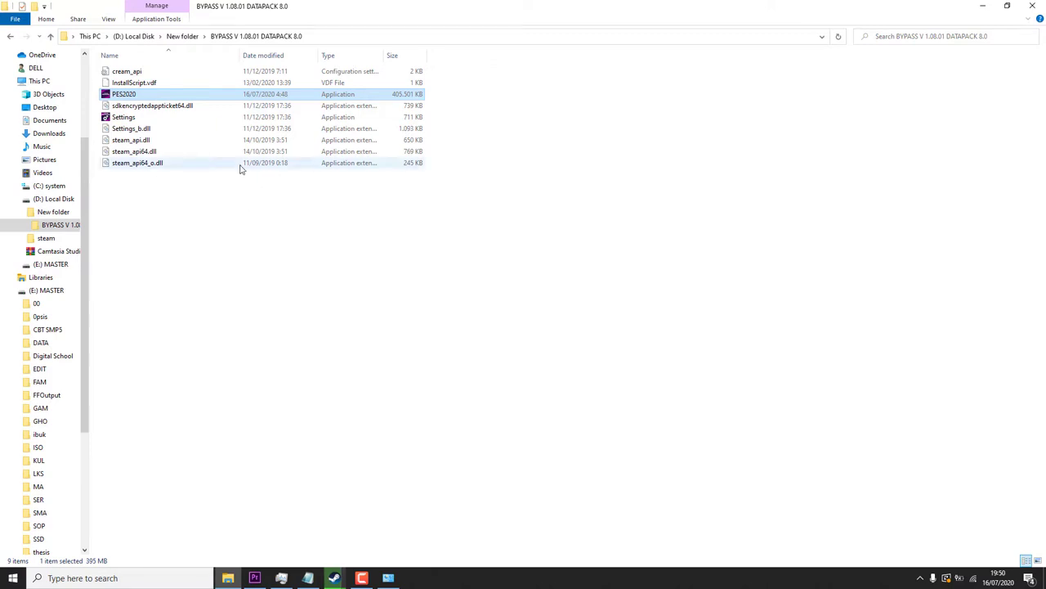
mouse_move(128, 97)
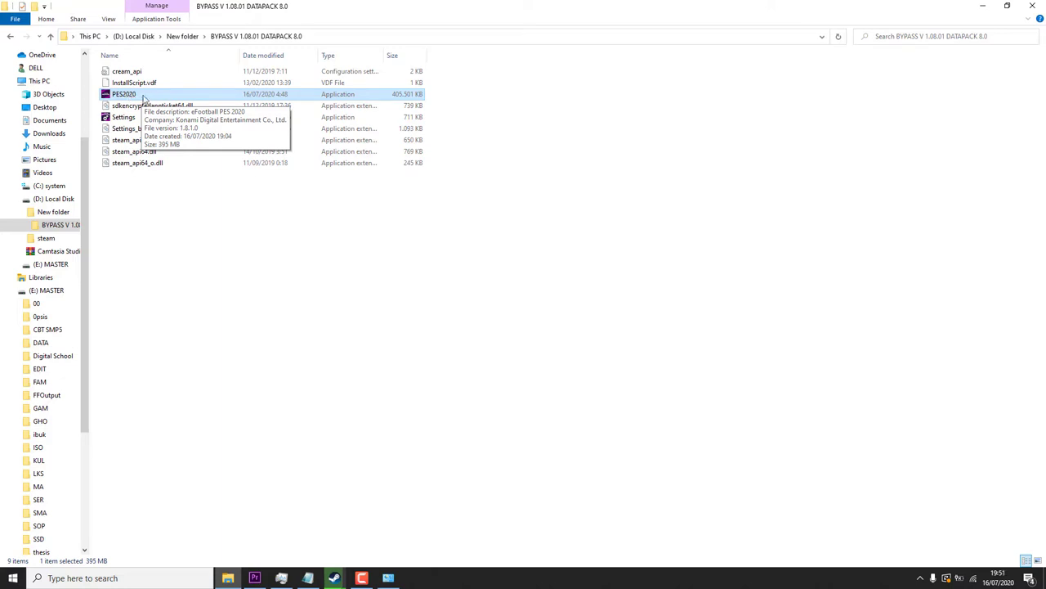
click(308, 259)
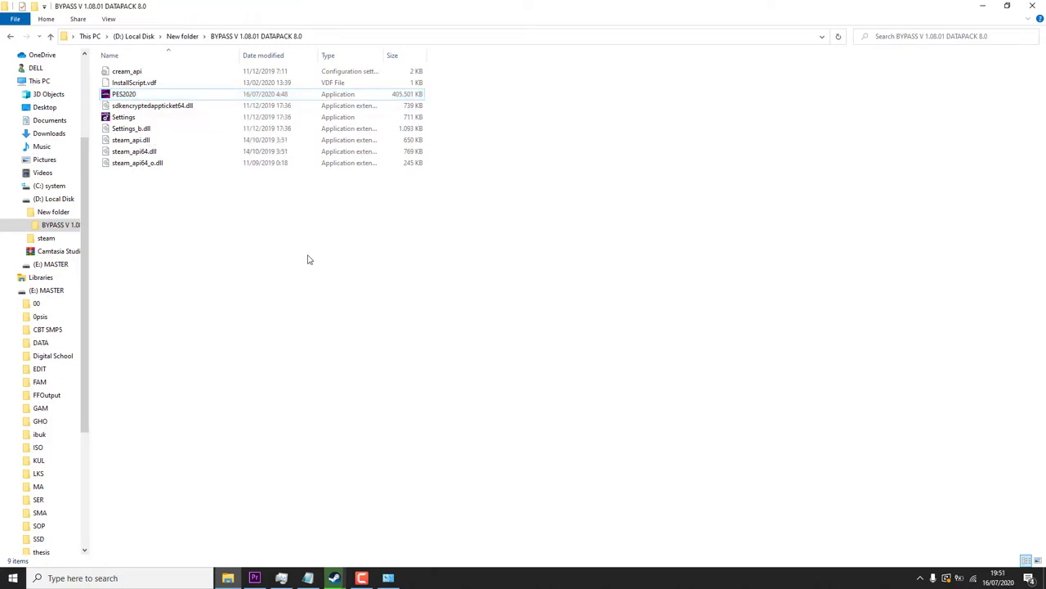
click(142, 99)
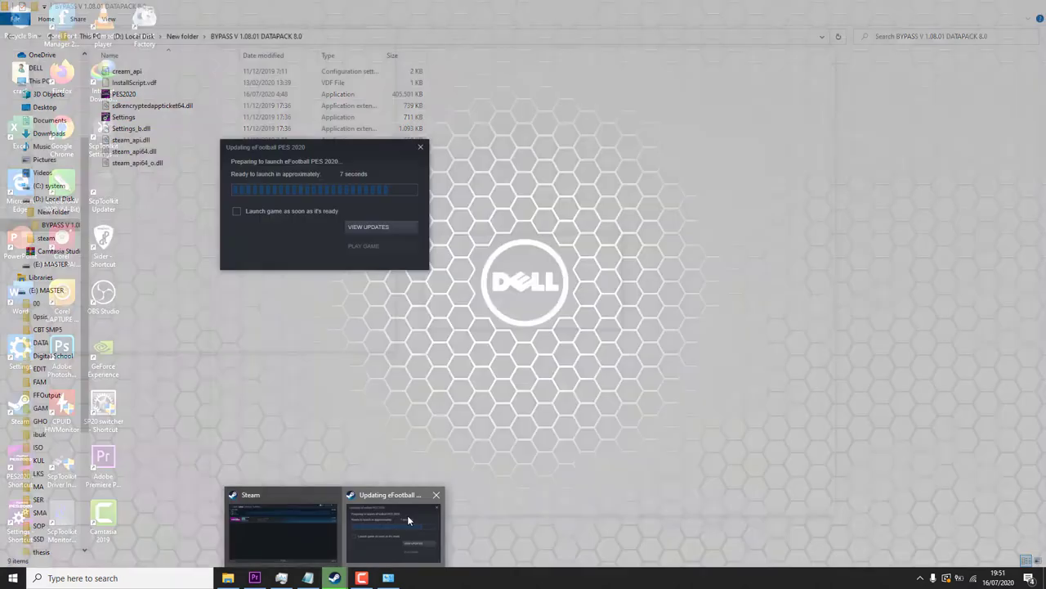
Dismiss Steam's self-update prompt without restarting, and launch eFootball PES 2020 from its update dialog when ready.
click(407, 515)
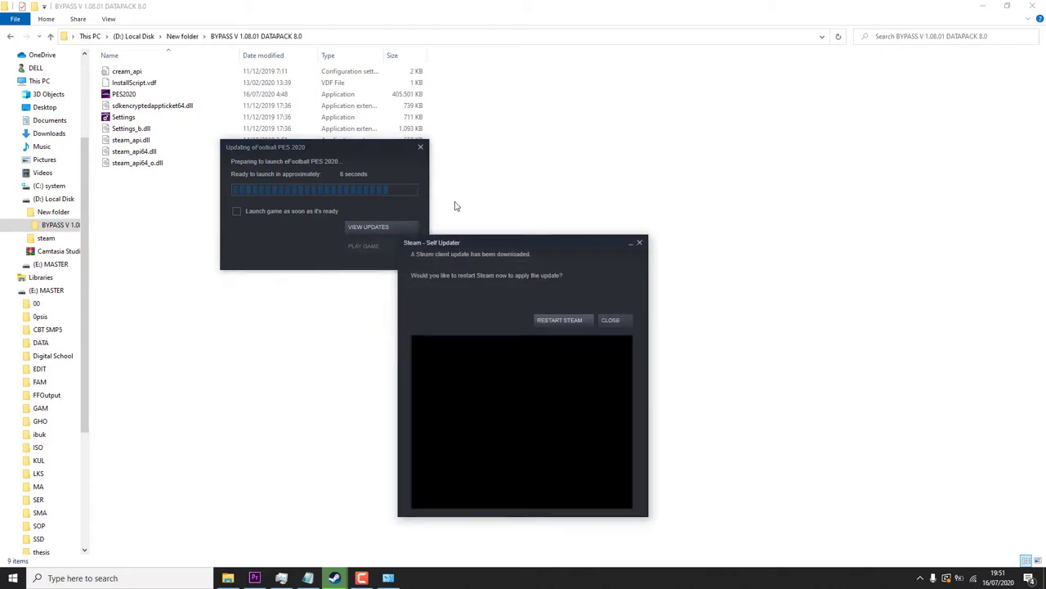
click(623, 319)
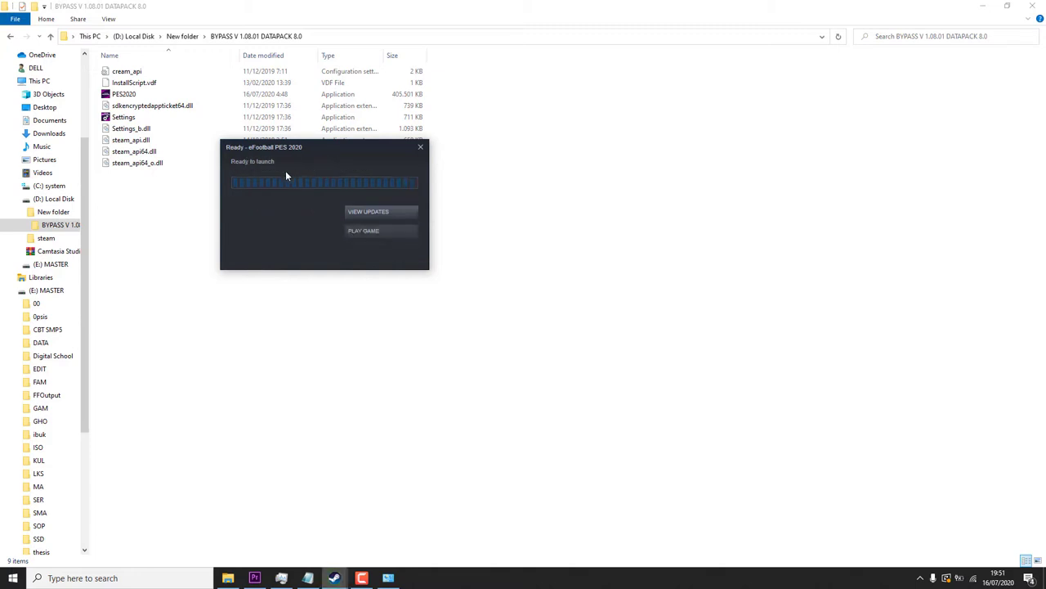
click(373, 230)
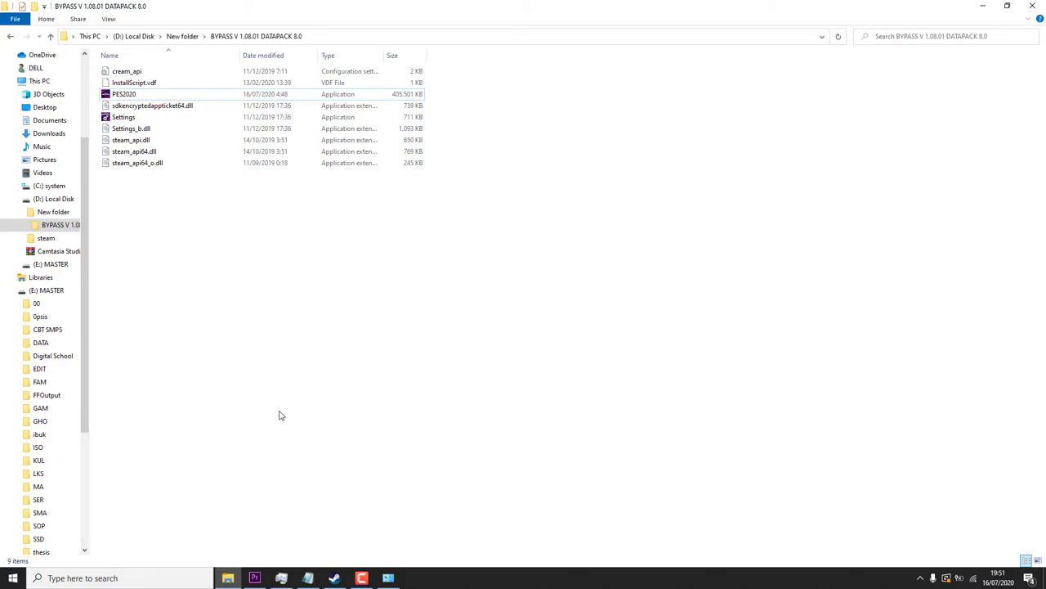
Switch to Steam, start eFootball PES 2020 from the downloads list, and close the game at its title screen.
click(254, 578)
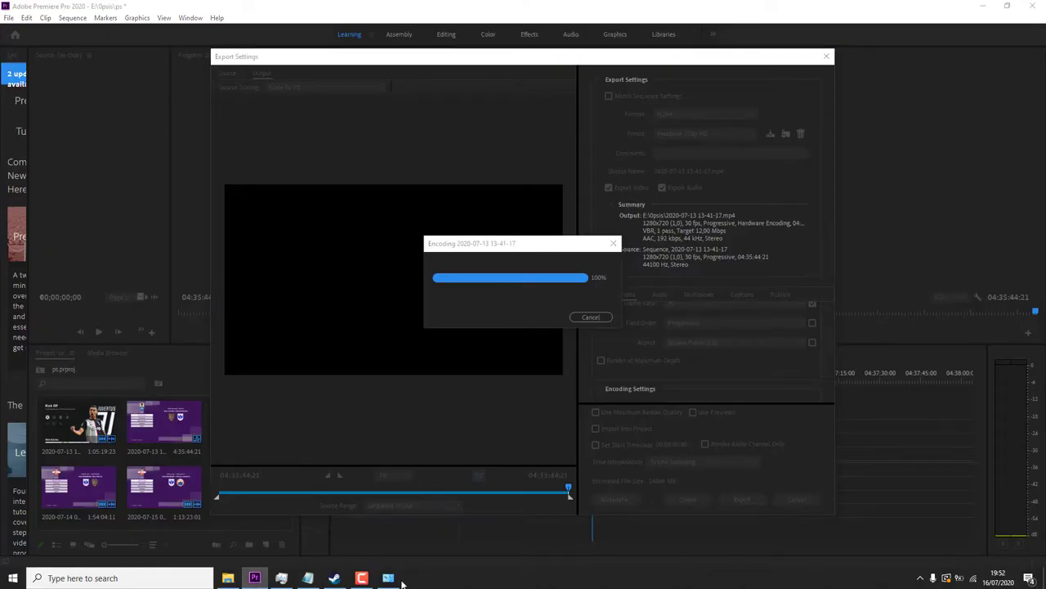
click(229, 580)
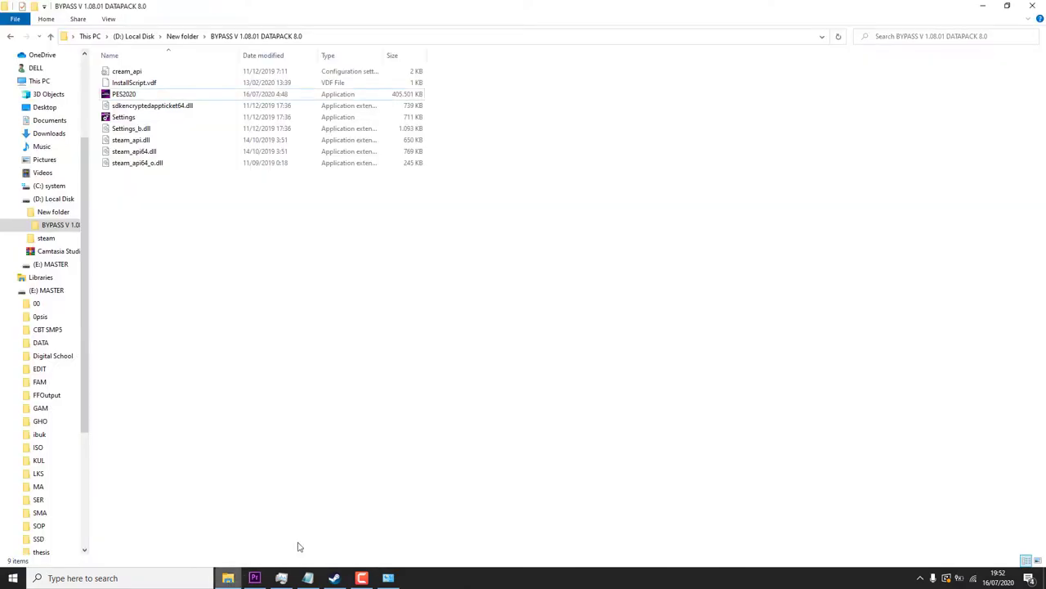
click(335, 578)
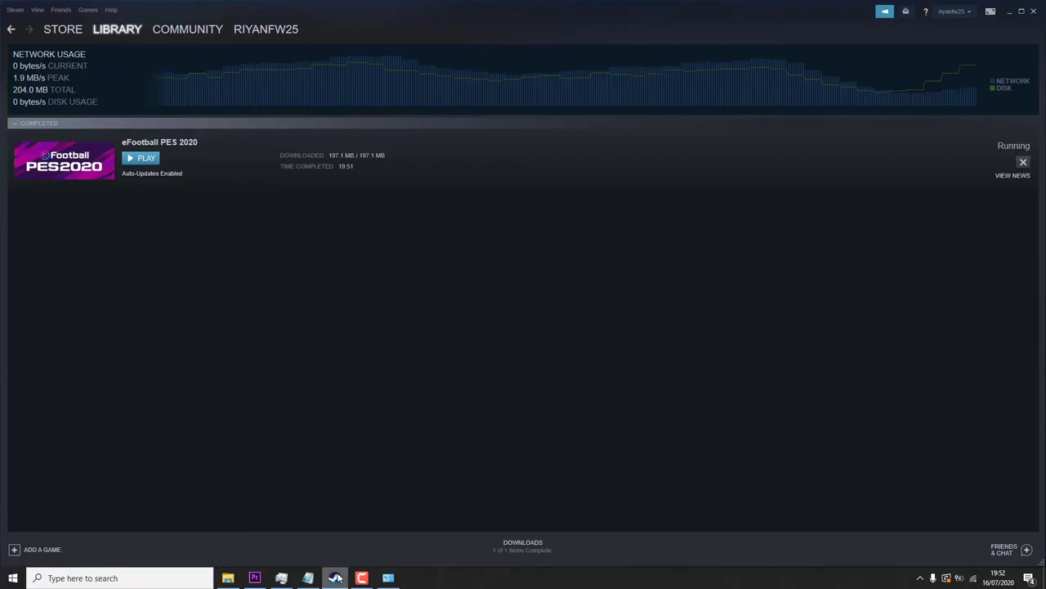
click(138, 159)
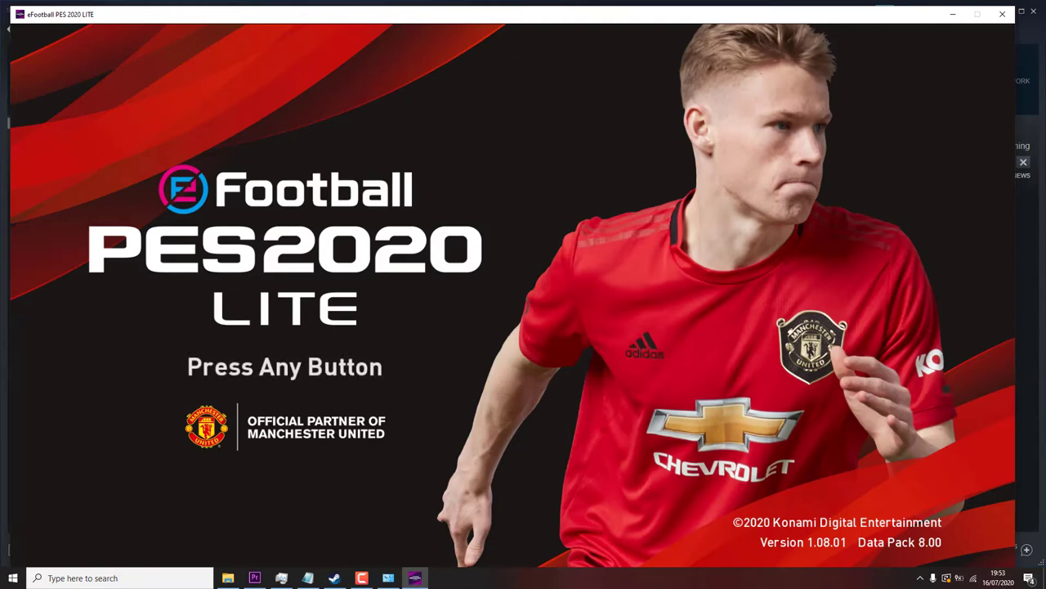
click(1004, 14)
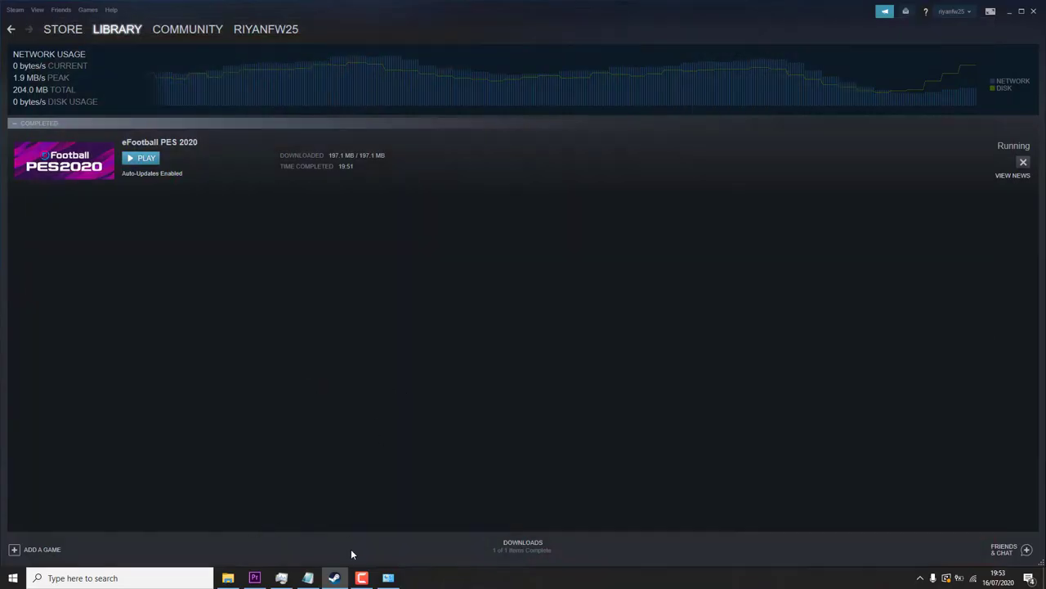
Switch to File Explorer and copy all the files from the BYPASS V 1.08.01 DATAPACK 8.0 folder.
click(229, 578)
drag(227, 223, 111, 105)
click(182, 36)
click(133, 85)
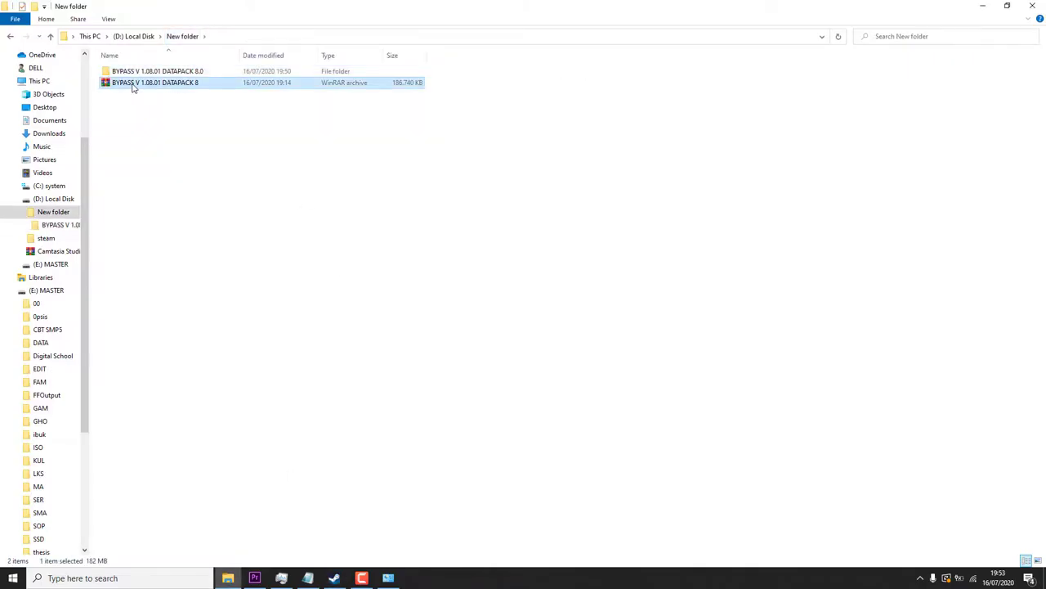
double_click(135, 72)
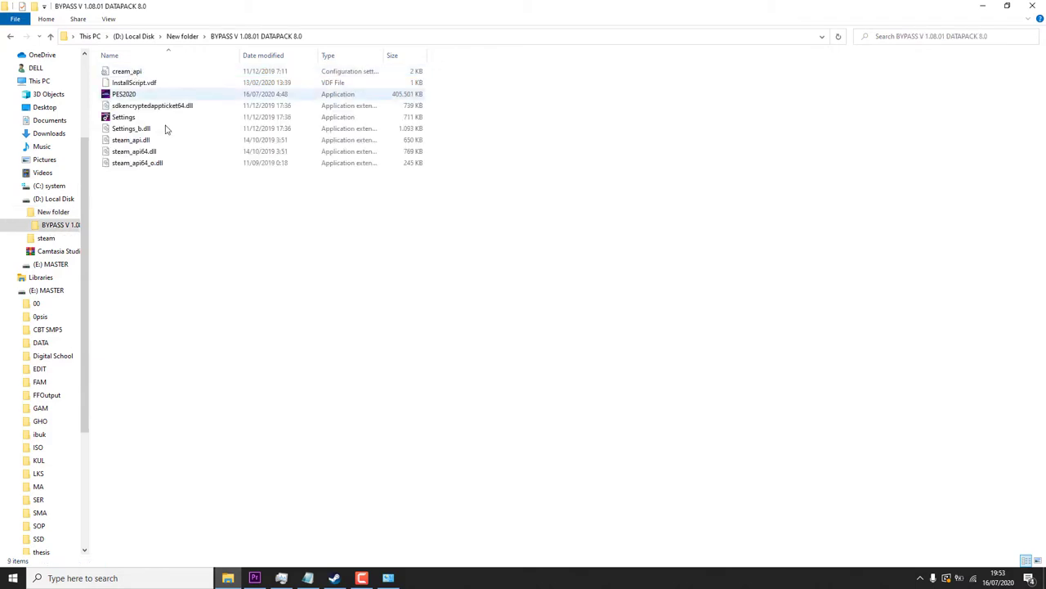
drag(187, 209, 121, 72)
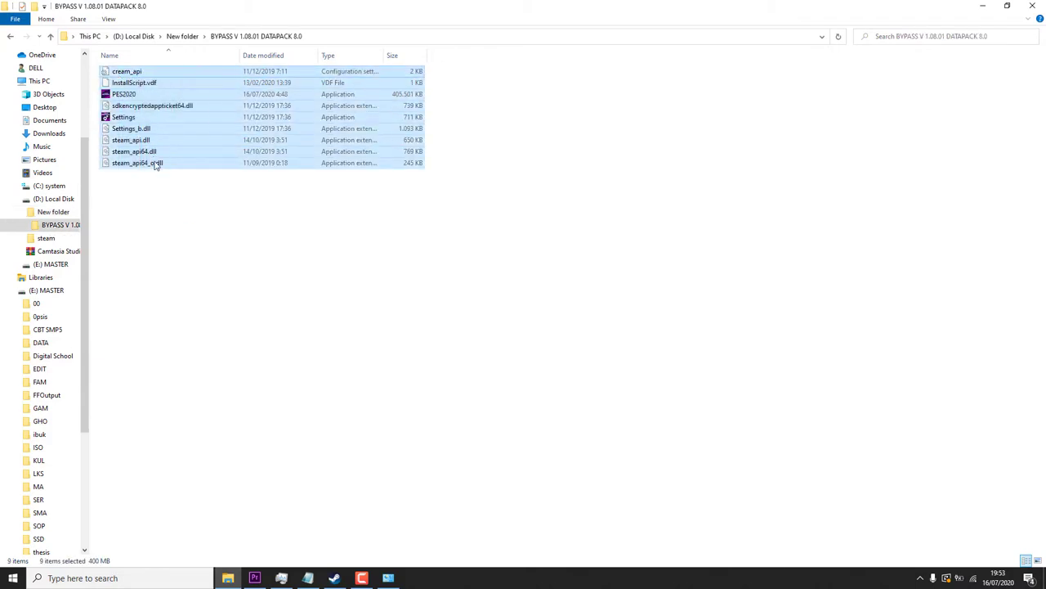
right_click(156, 165)
click(164, 222)
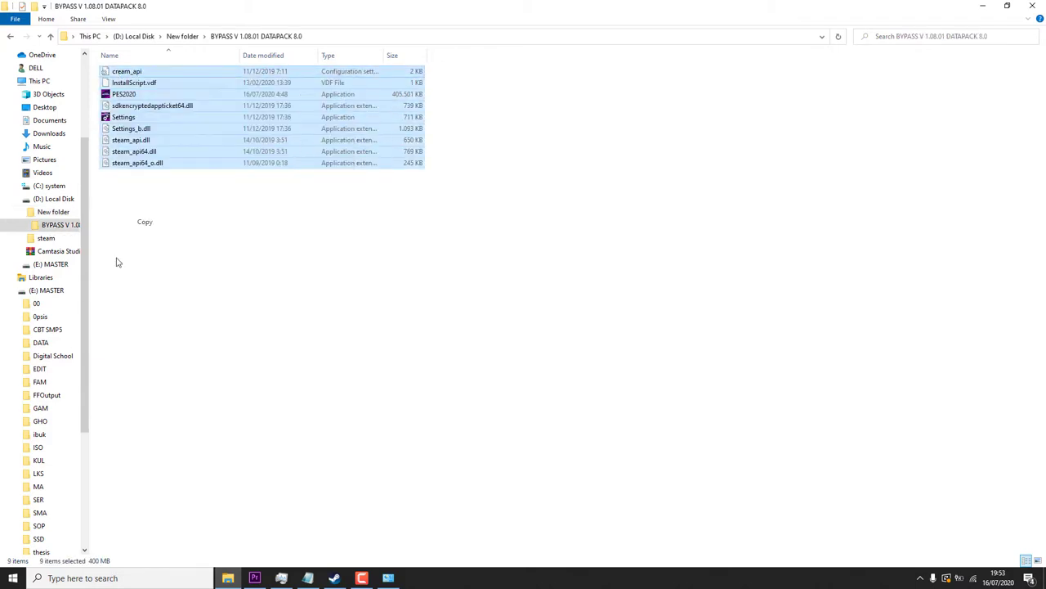
Open the game's installation folder at D:\steam\steamapps\common\eFootball PES 2020.
click(41, 239)
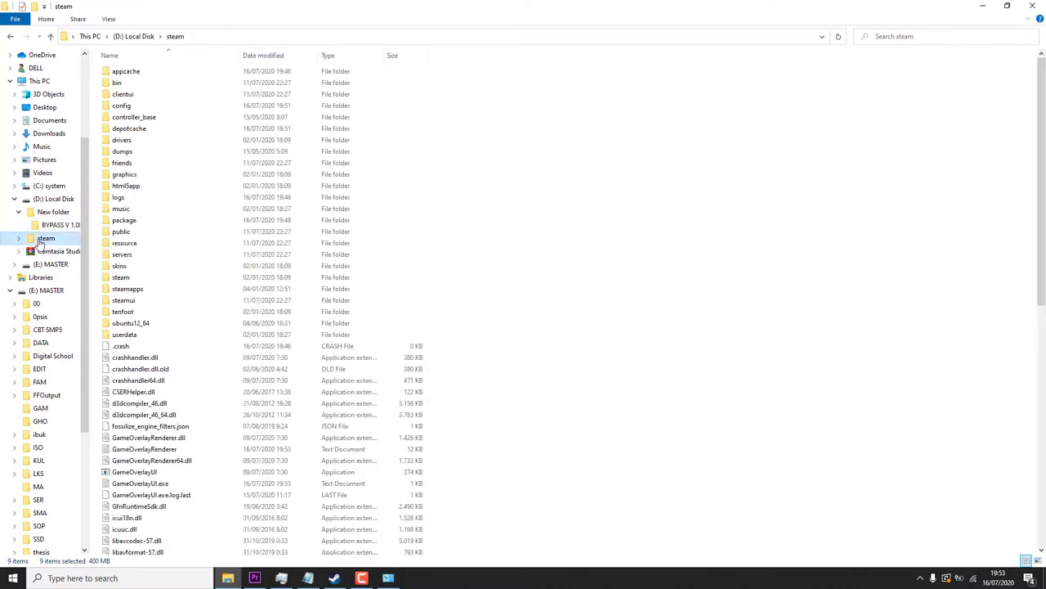
click(45, 200)
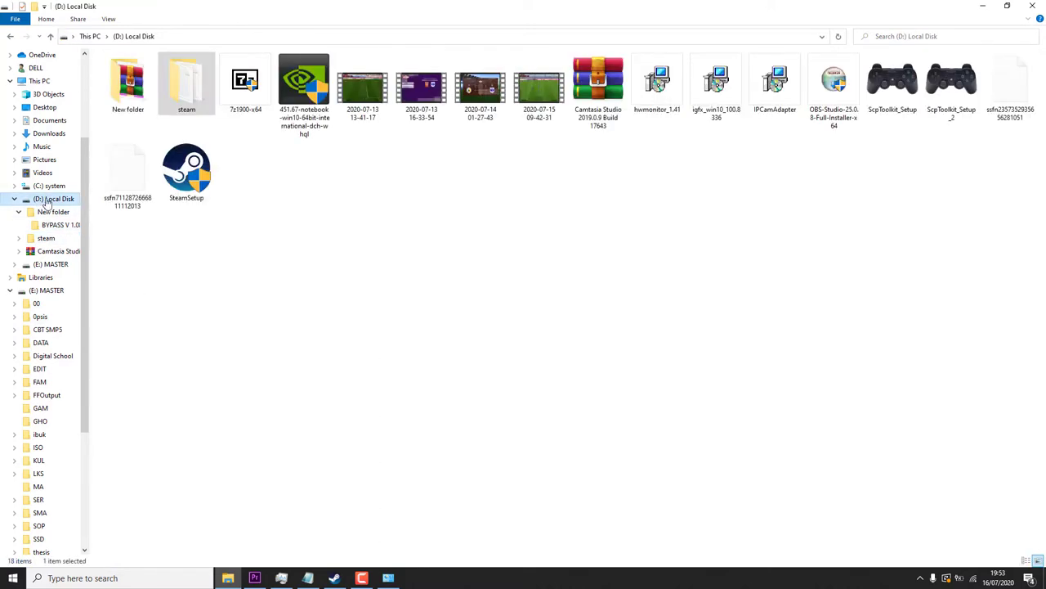
double_click(181, 100)
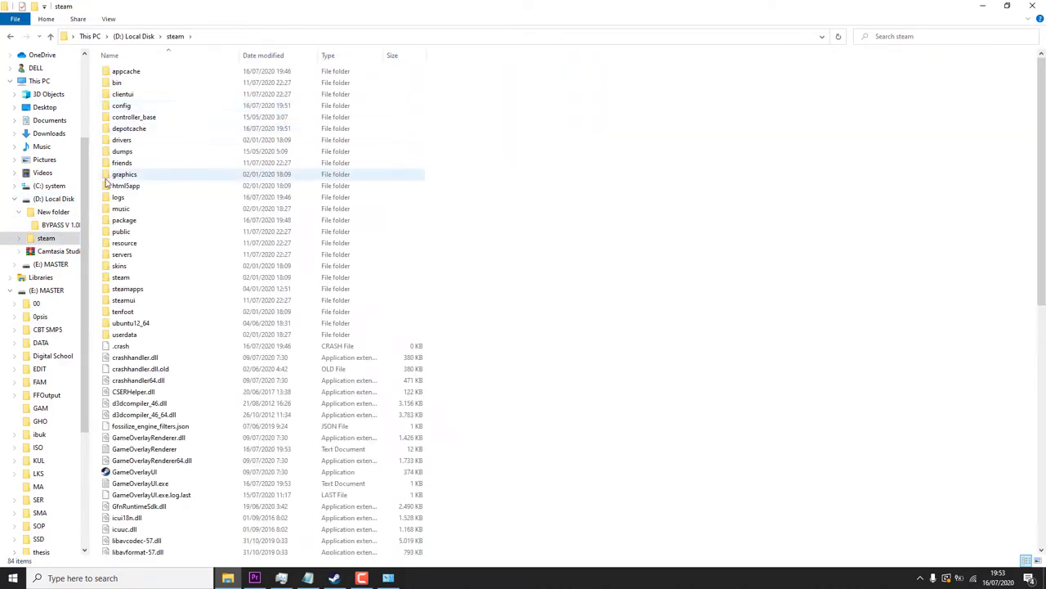
double_click(127, 290)
double_click(133, 72)
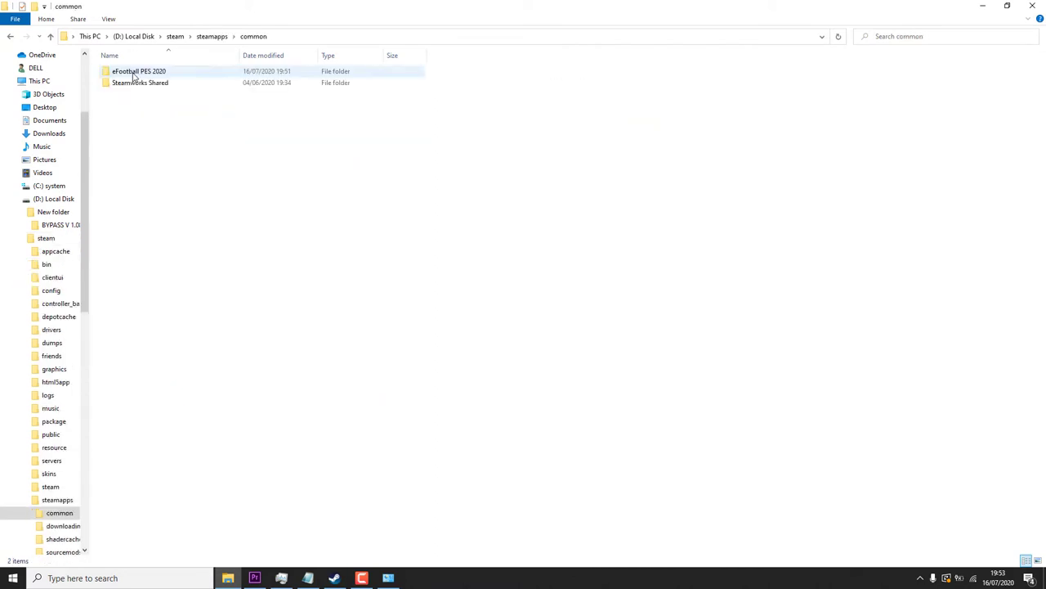
double_click(135, 72)
Paste the copied bypass files into the eFootball PES 2020 folder and close File Explorer.
right_click(177, 430)
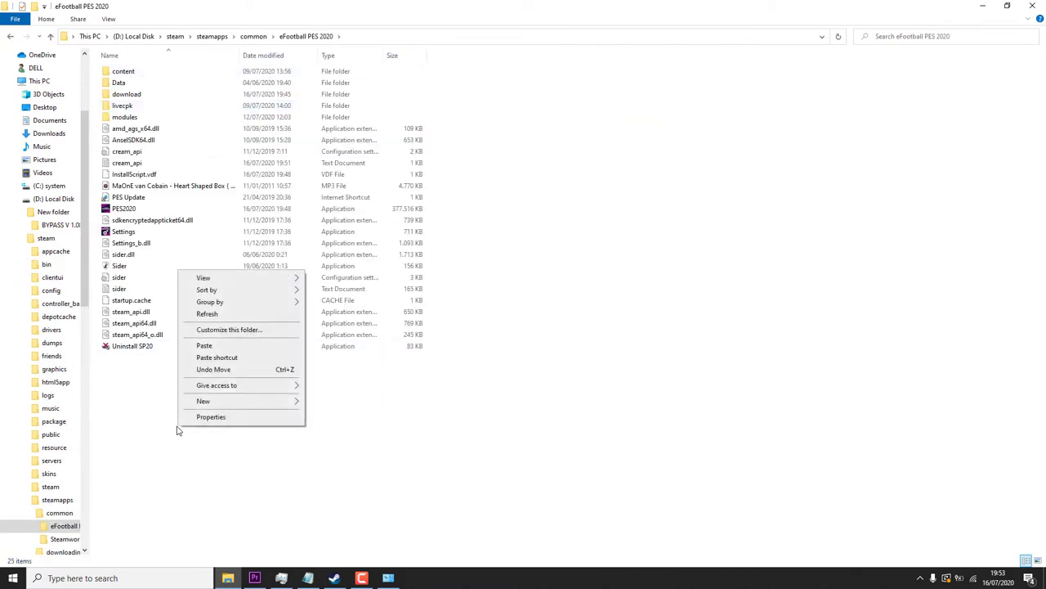
click(226, 347)
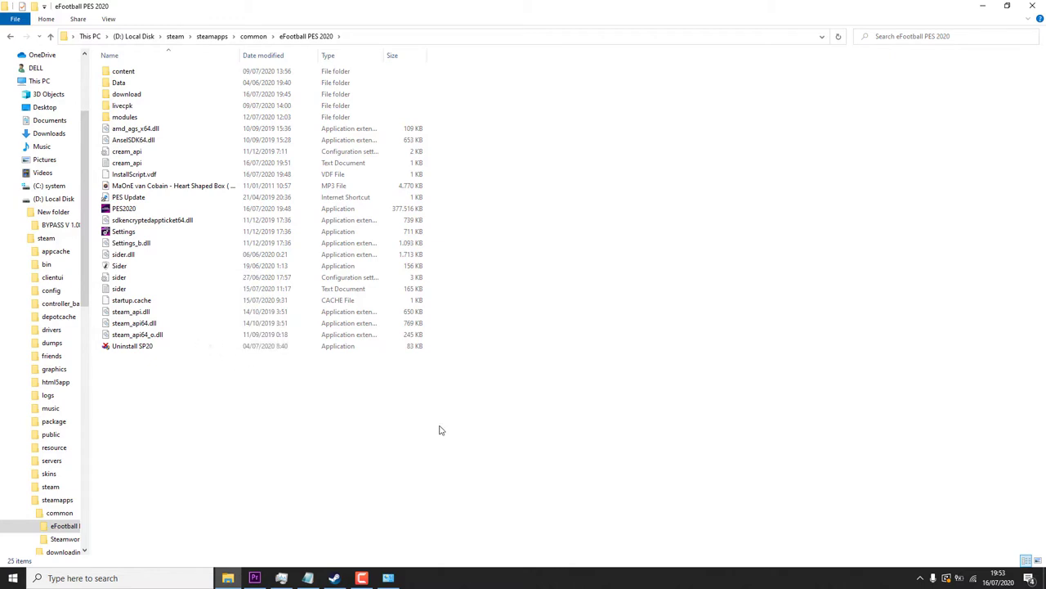
click(528, 207)
click(1032, 6)
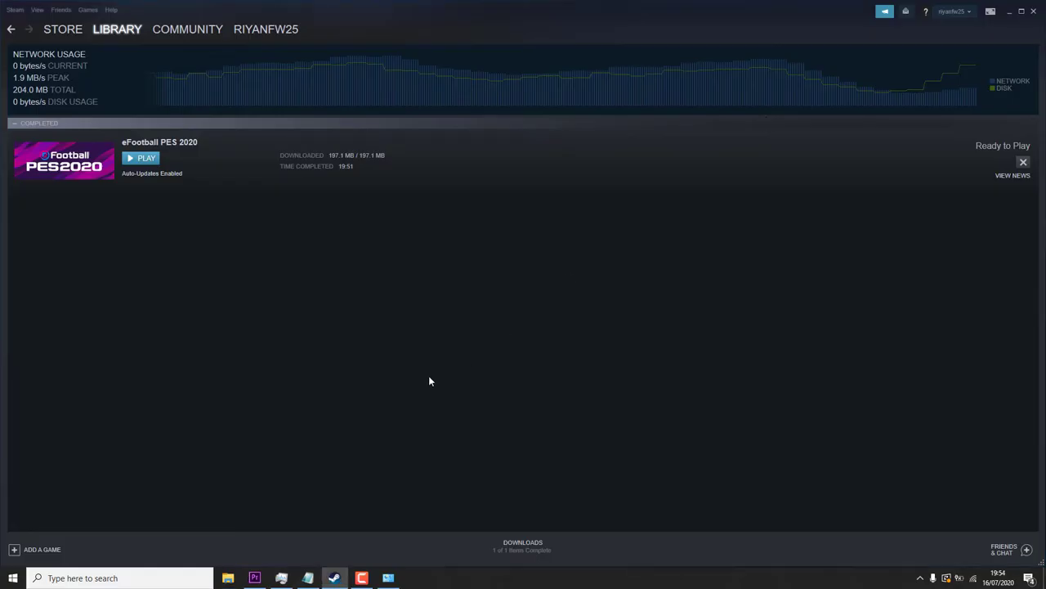
Launch eFootball PES 2020 from Steam's completed downloads and continue past the game's title screen.
click(141, 158)
click(143, 158)
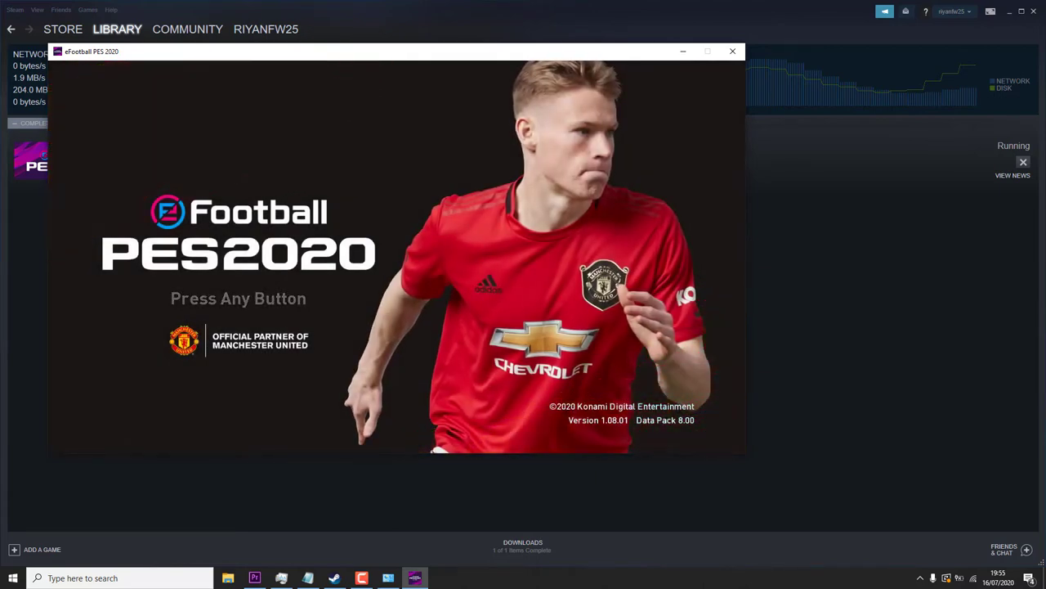
key(Return)
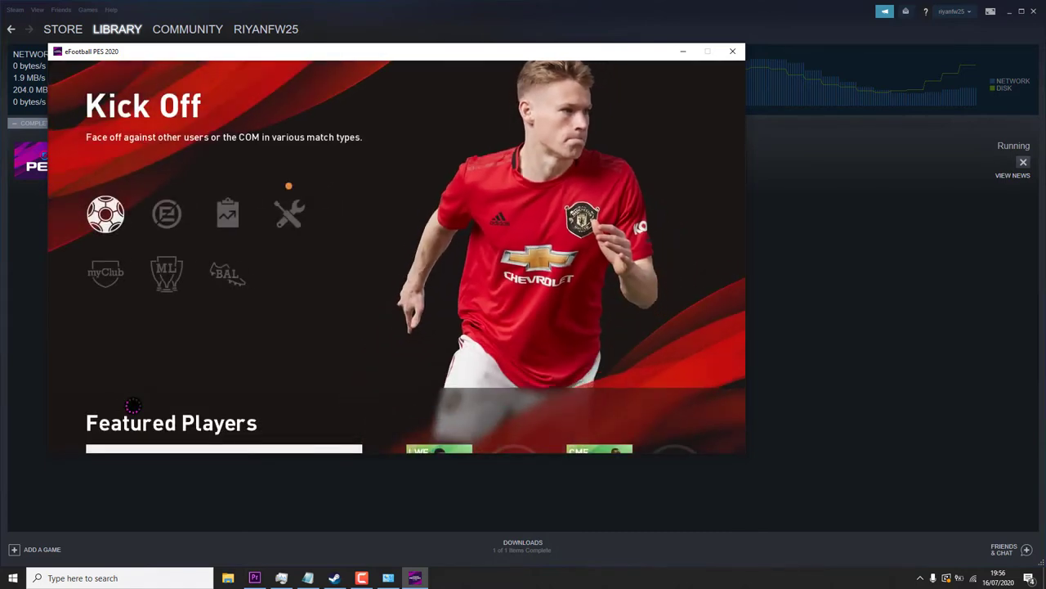
Dismiss the eFootball.Pro CUP, Next Week's Matchday Overview and 25th Anniversary x UEFA EURO 2020 Campaign announcements.
key(Return)
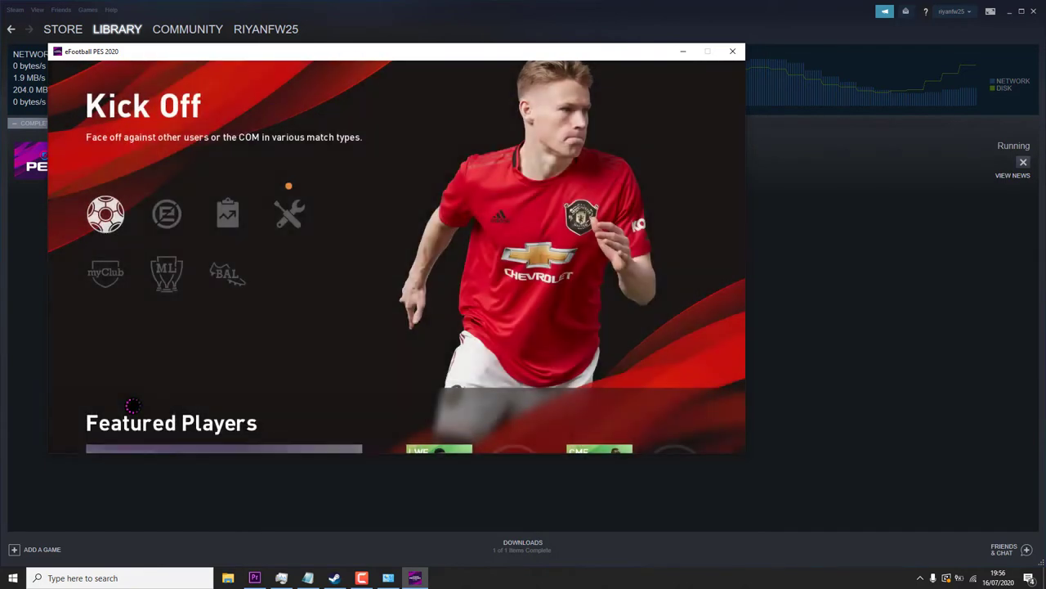
key(Return)
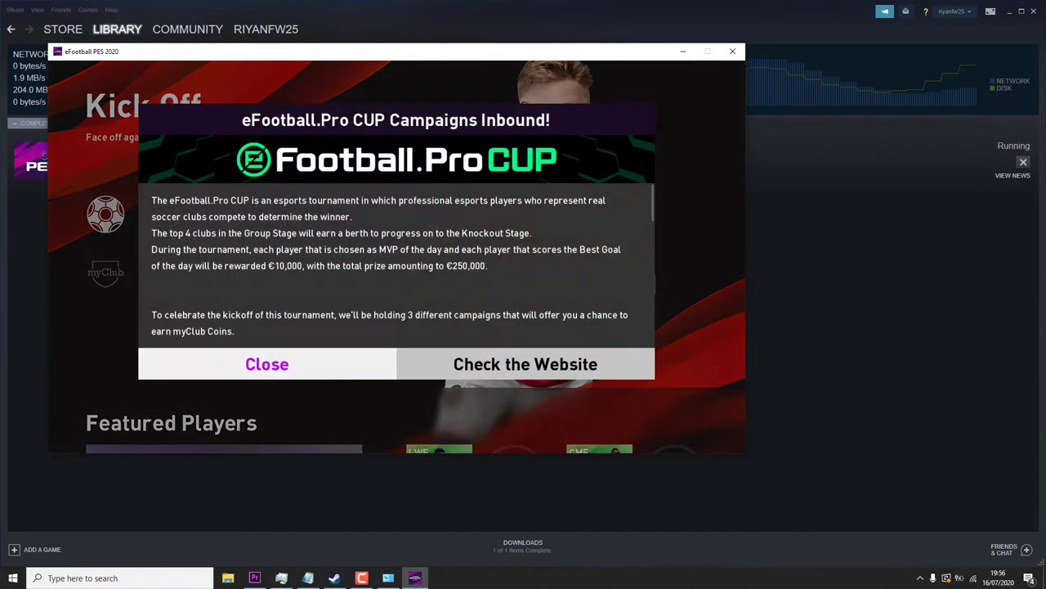
key(Right)
key(Left)
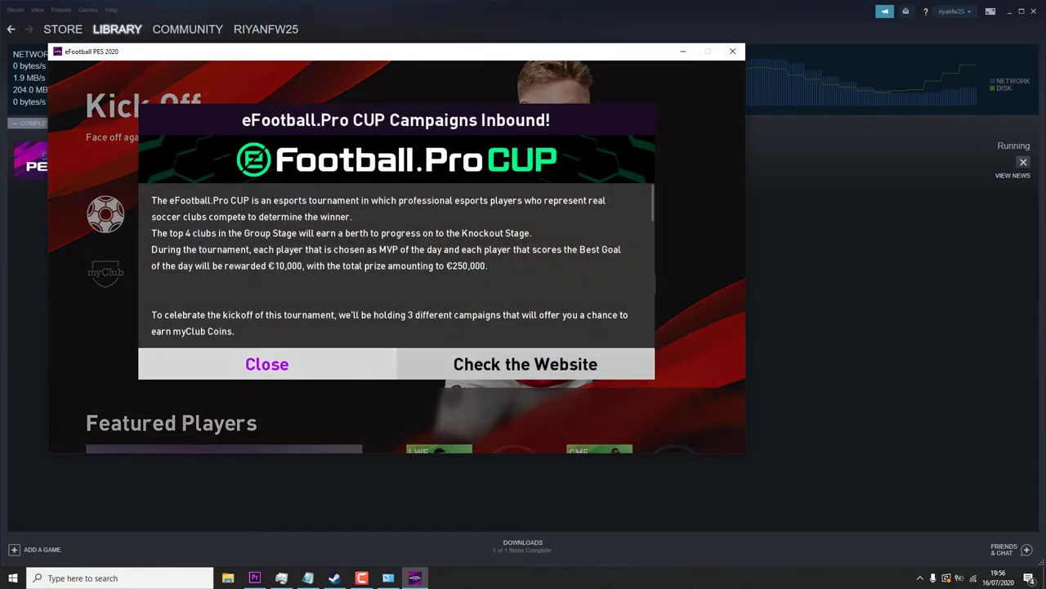
key(Return)
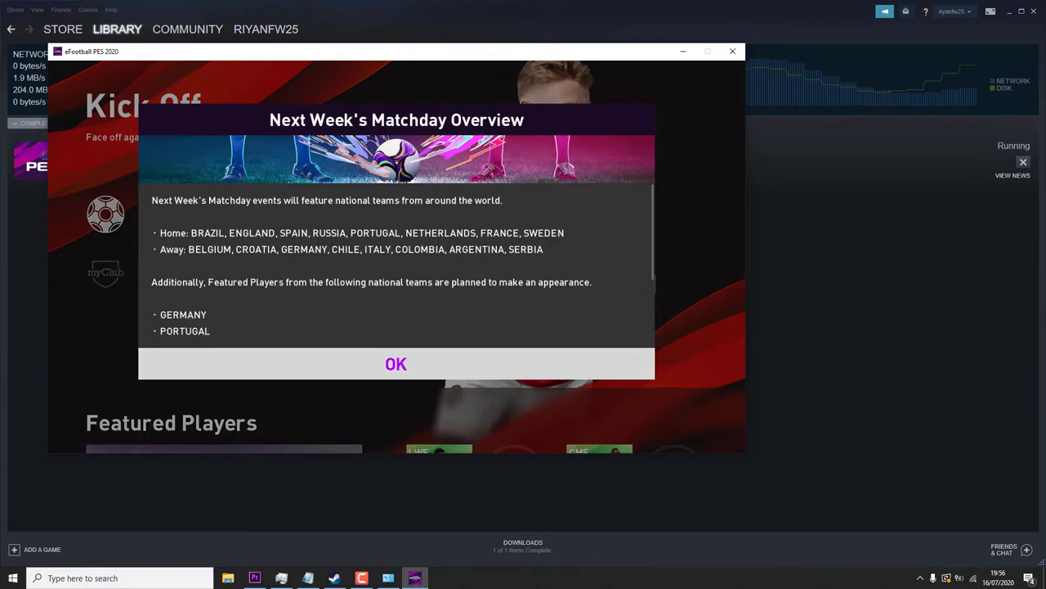
scroll(402, 278, down, 1)
key(Return)
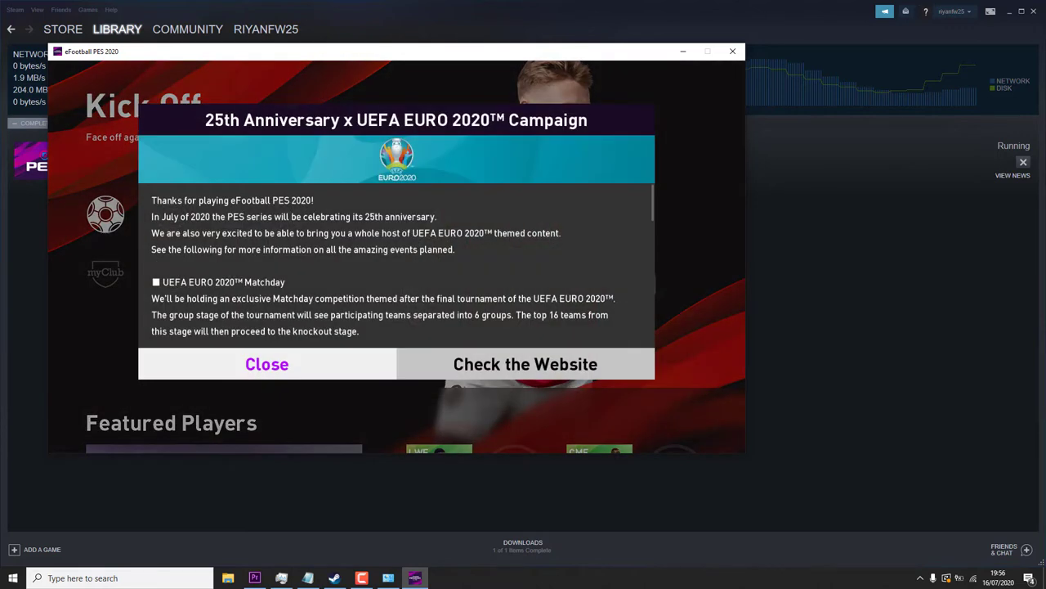
key(Return)
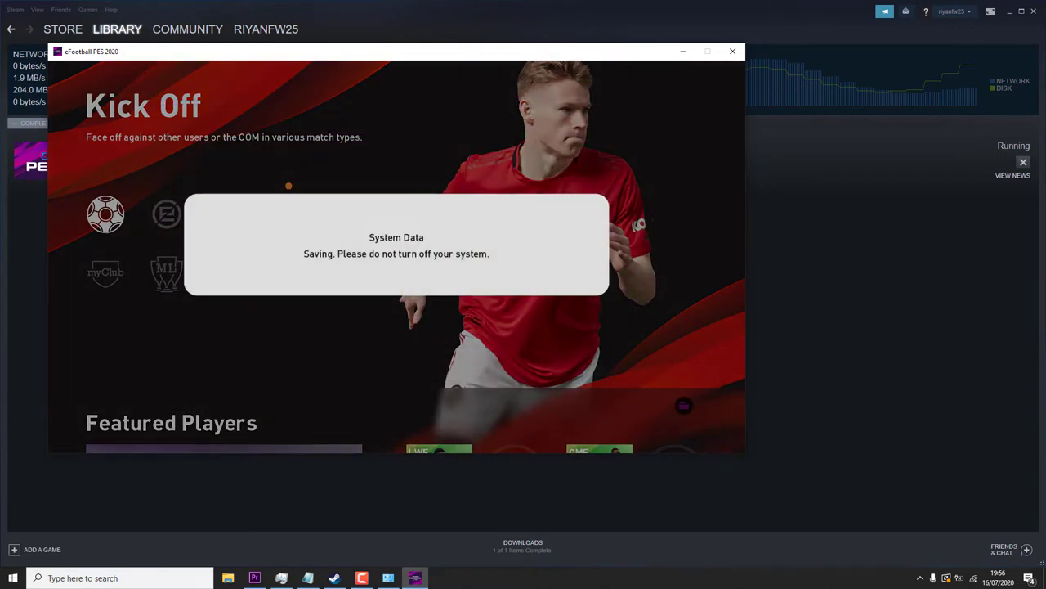
Open Kick Off from the main menu and start the match type that uses online match rooms.
key(Return)
key(Down)
key(Down)
key(Down)
key(Down)
key(Down)
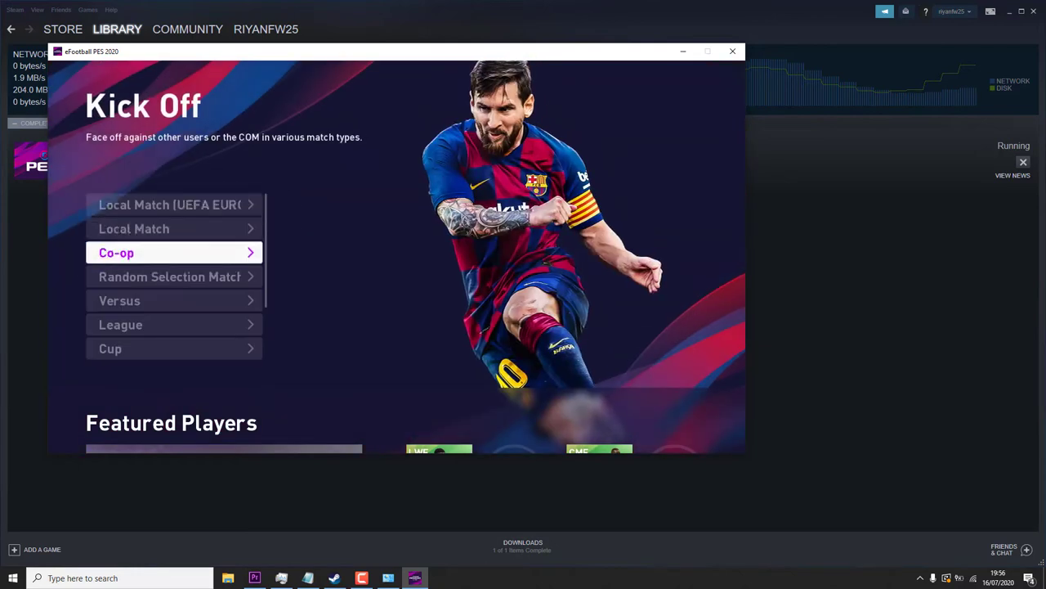
key(Down)
key(Down)
key(Return)
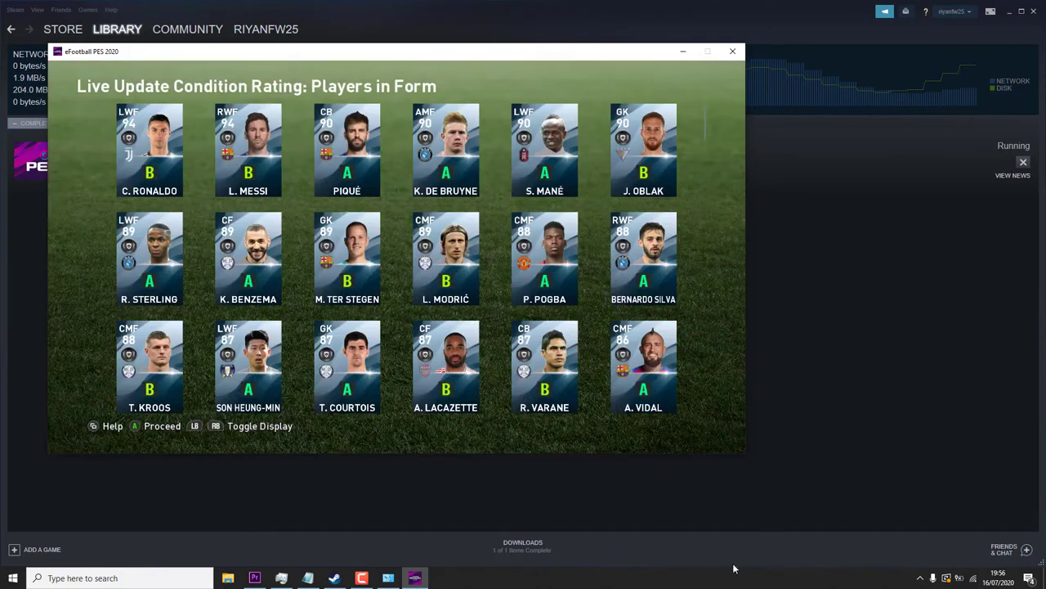
Check the encoding progress in Premiere Pro, return to eFootball PES 2020 and proceed past the Players in Form list.
click(254, 578)
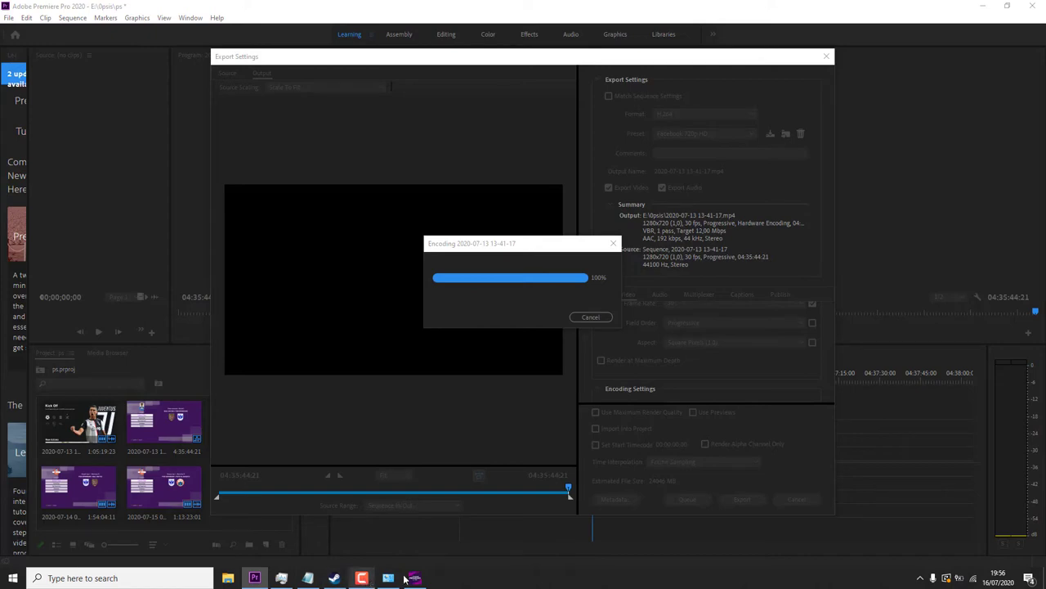
click(414, 578)
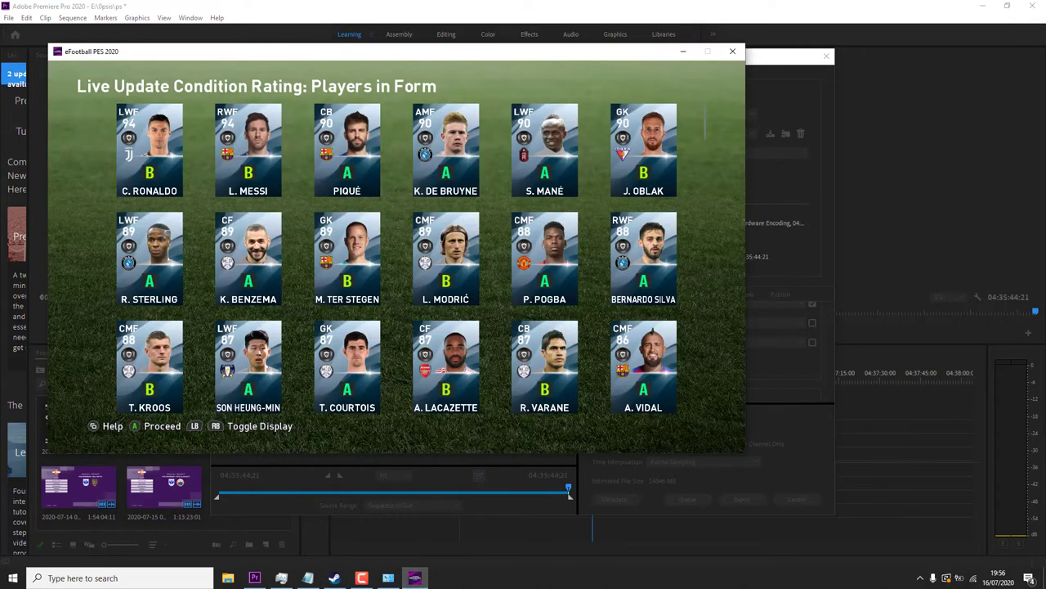
key(Return)
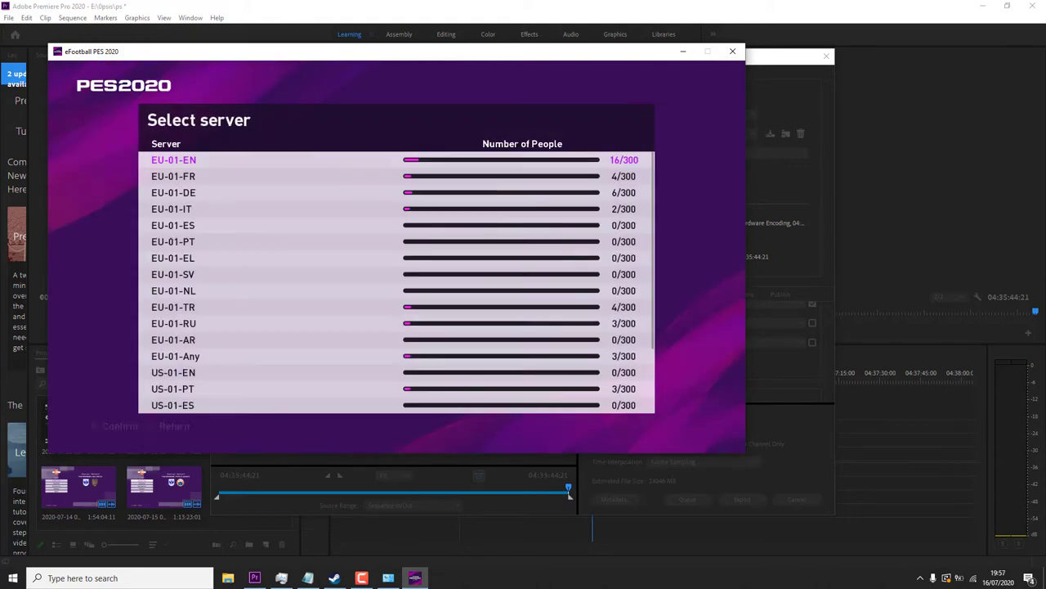
key(Return)
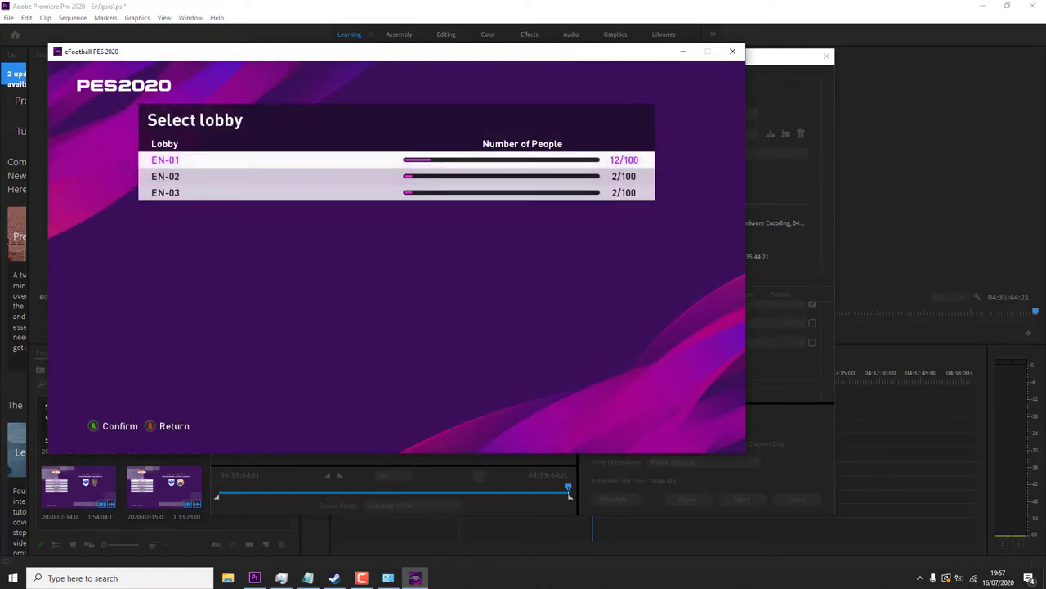
key(Down)
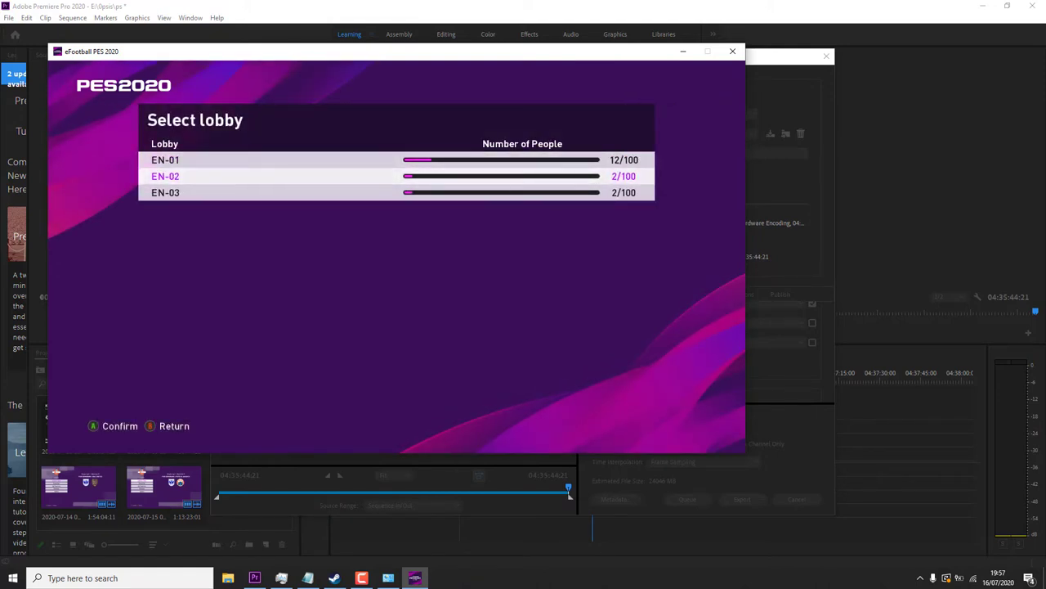
key(Return)
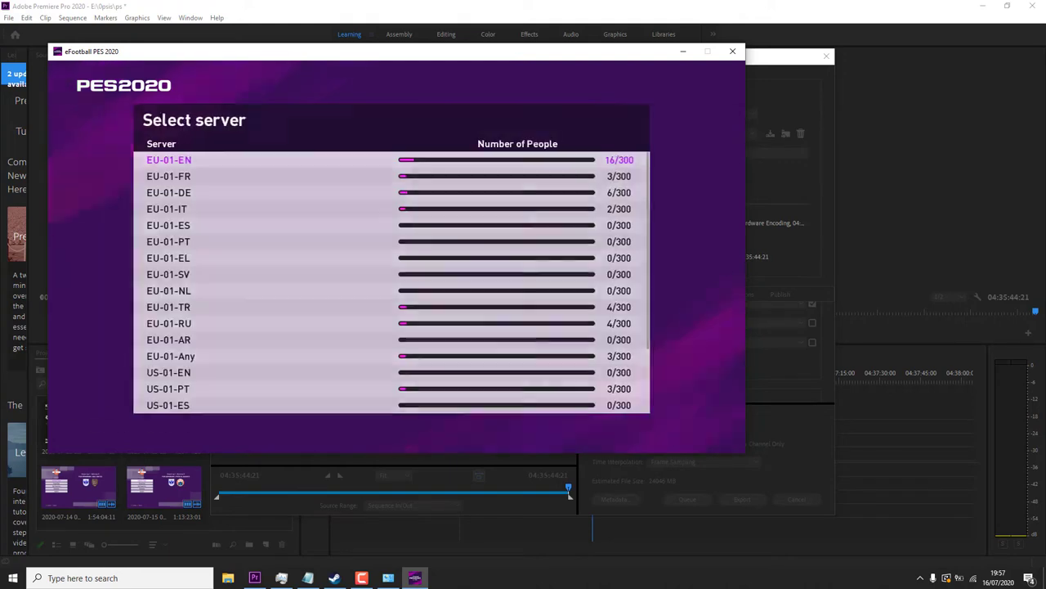
Select the AS-01-Any server and join its Any-02 lobby.
key(Down)
key(Down)
key(Down)
key(Down)
key(Down)
key(Down)
key(Down)
key(Down)
key(Down)
key(Down)
key(Down)
key(Down)
key(Down)
key(Down)
key(Down)
key(Down)
key(Down)
key(Down)
key(Down)
key(Down)
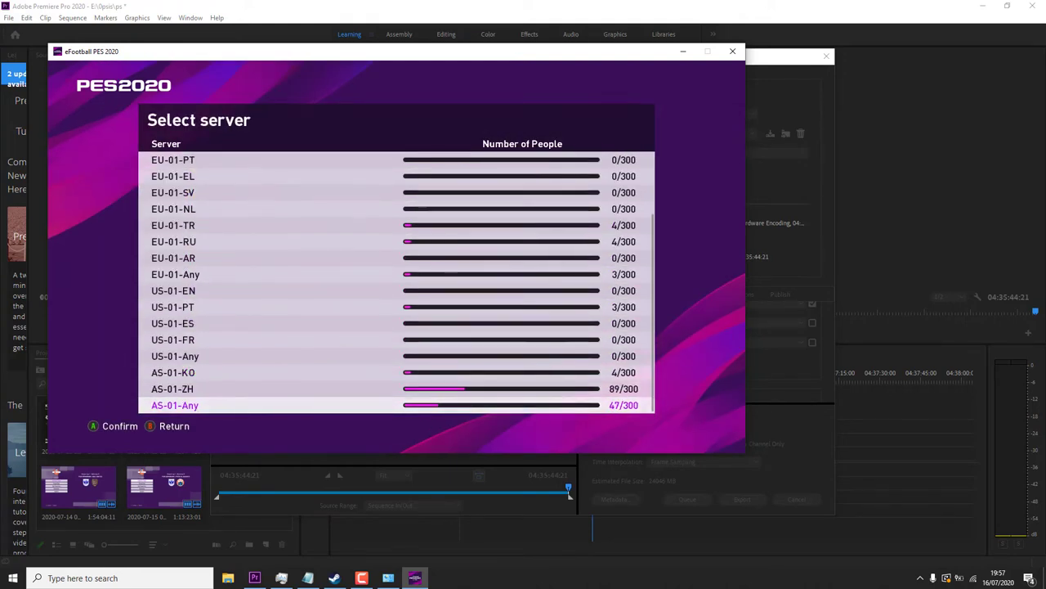
key(Return)
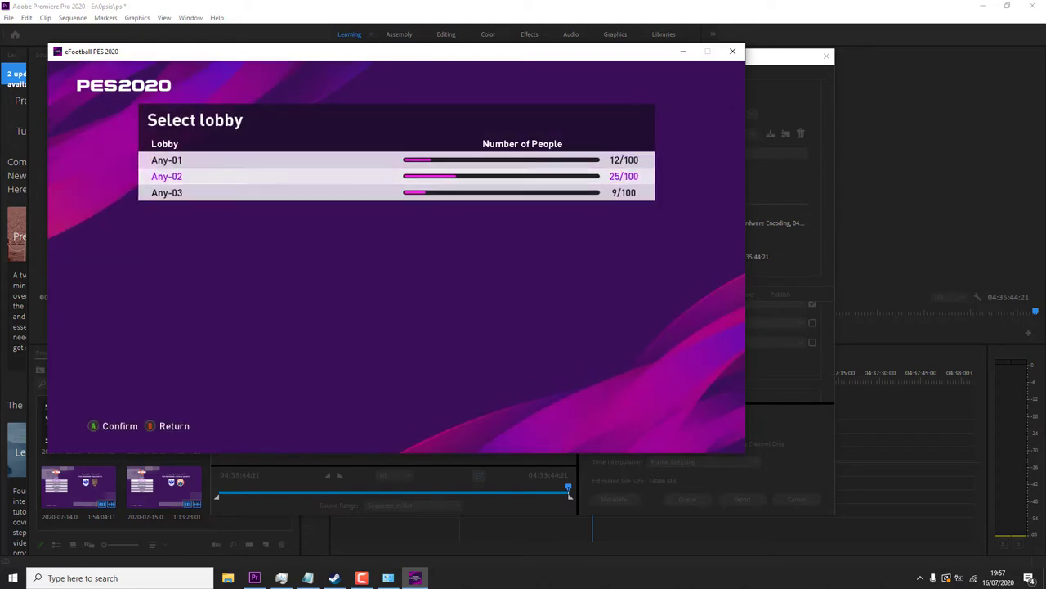
key(Return)
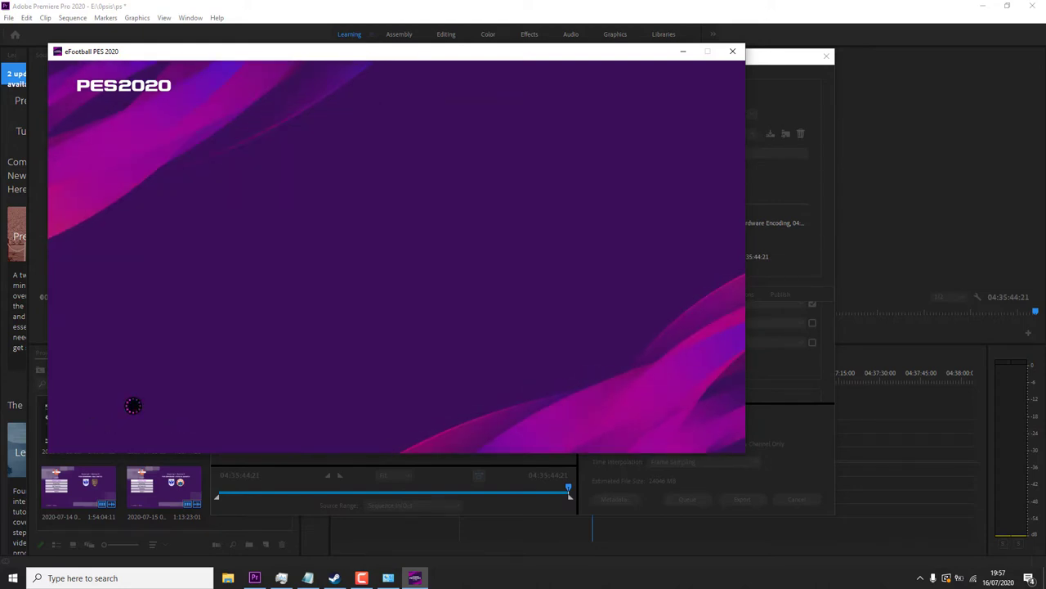
Enter the match room [168]latian yu from the Match Room List and start the match.
key(Down)
key(Down)
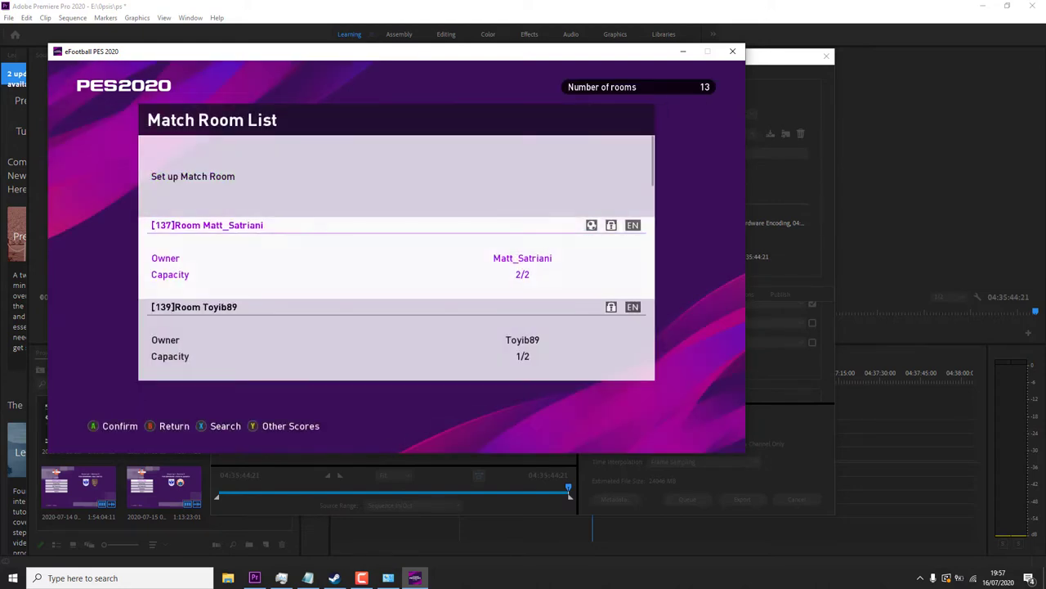
key(Down)
key(Up)
key(Up)
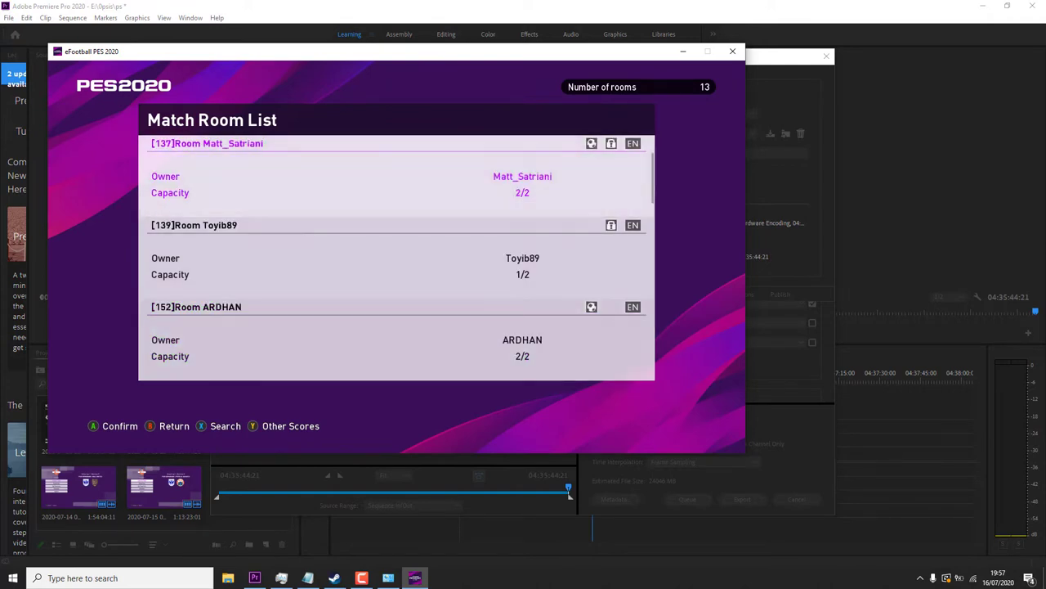
key(Down)
key(Down)
key(Down)
key(Down)
key(Down)
key(Down)
key(Down)
key(Down)
key(Down)
key(Down)
key(Down)
key(Down)
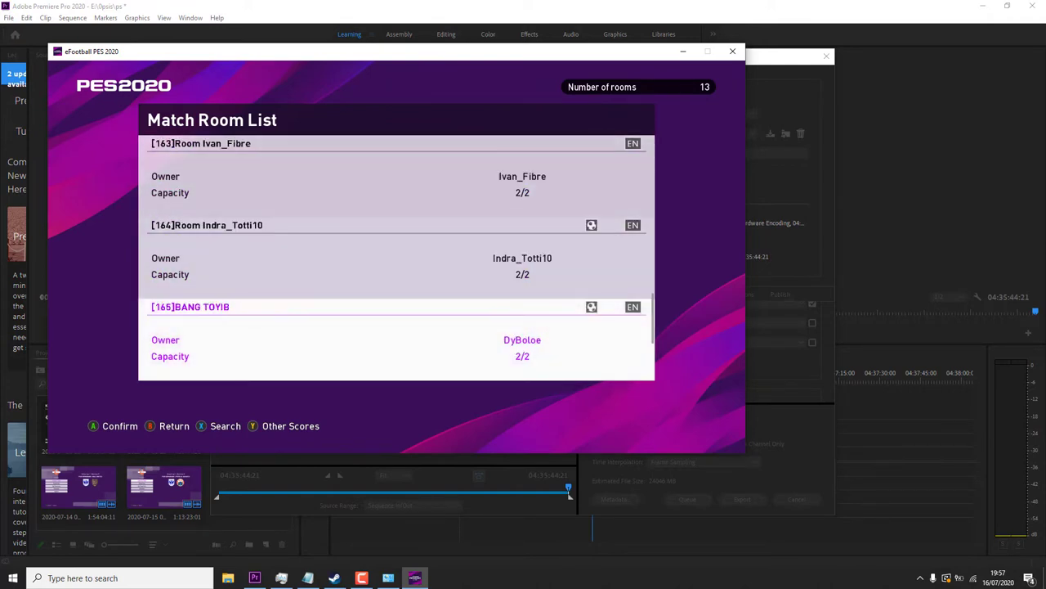
key(Return)
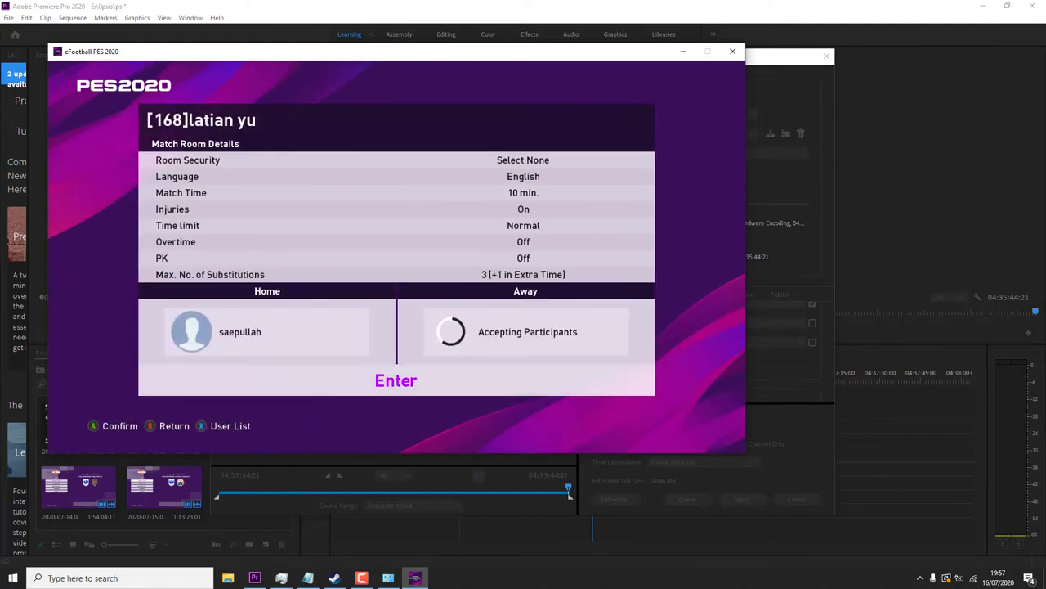
key(Return)
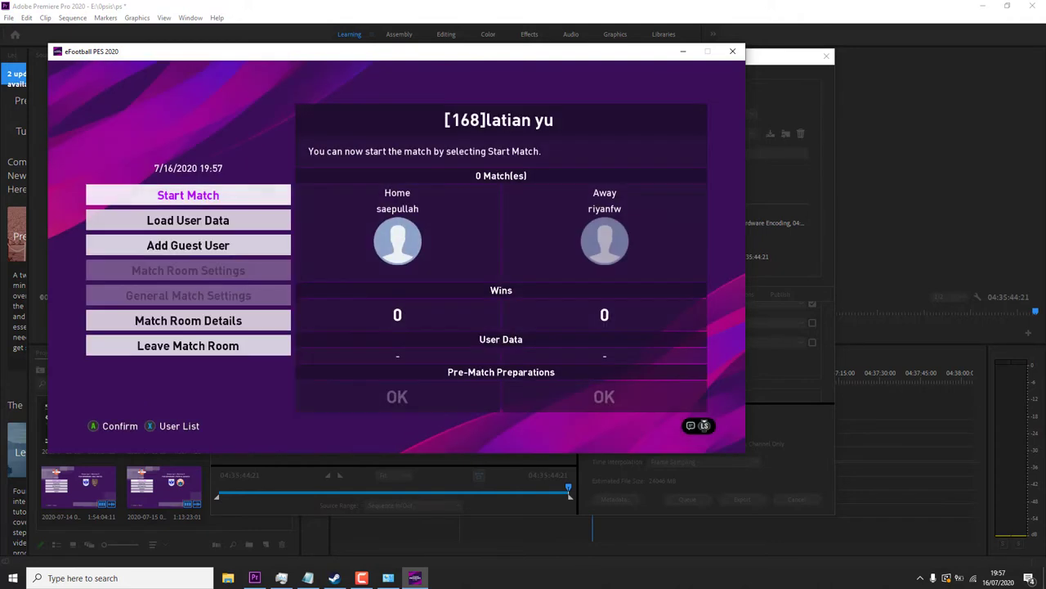
key(Return)
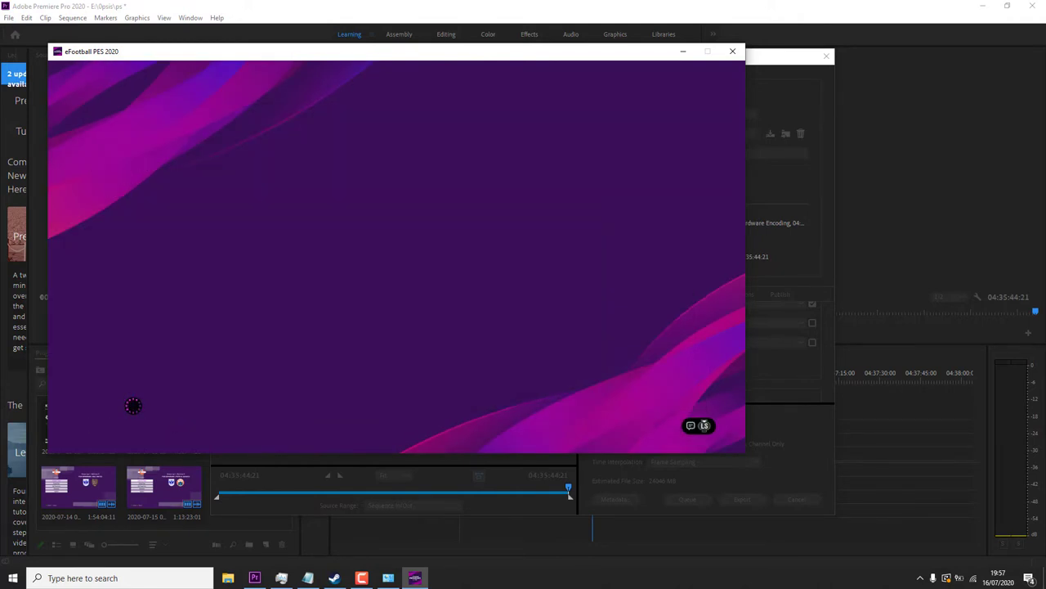